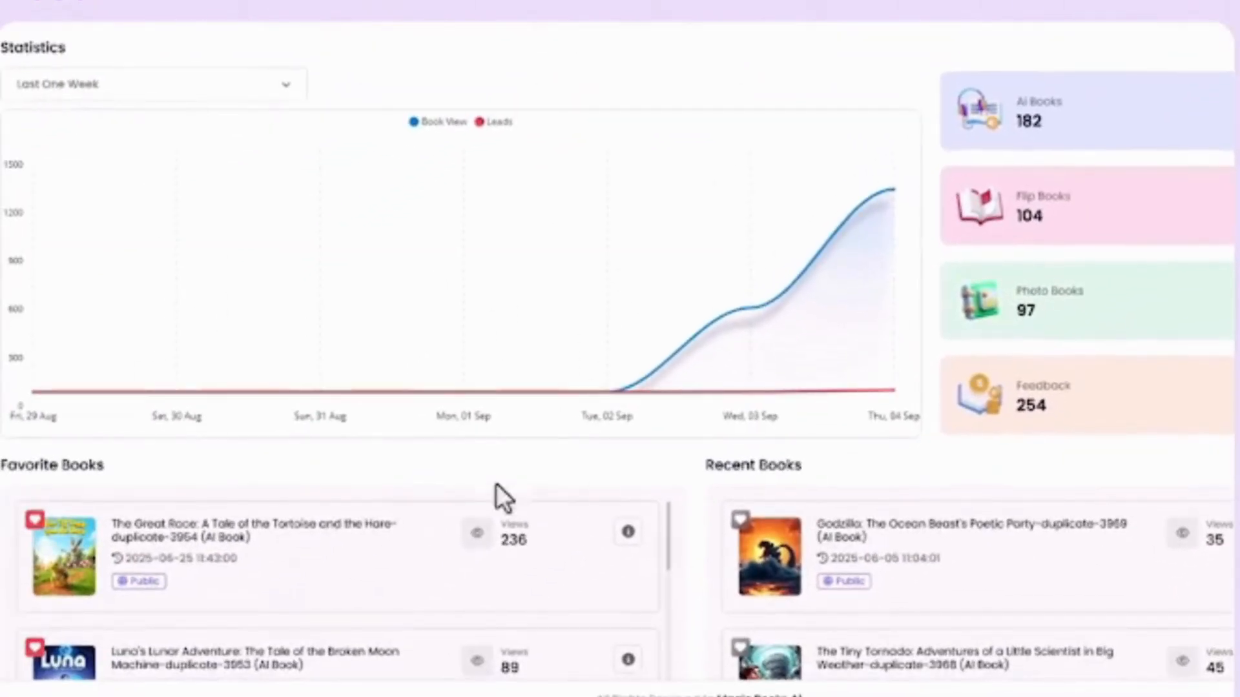
Start a new book and choose AI Book as its type.
{"action": "scroll", "coordinate": [289, 556], "scroll_direction": "down", "scroll_amount": 10}
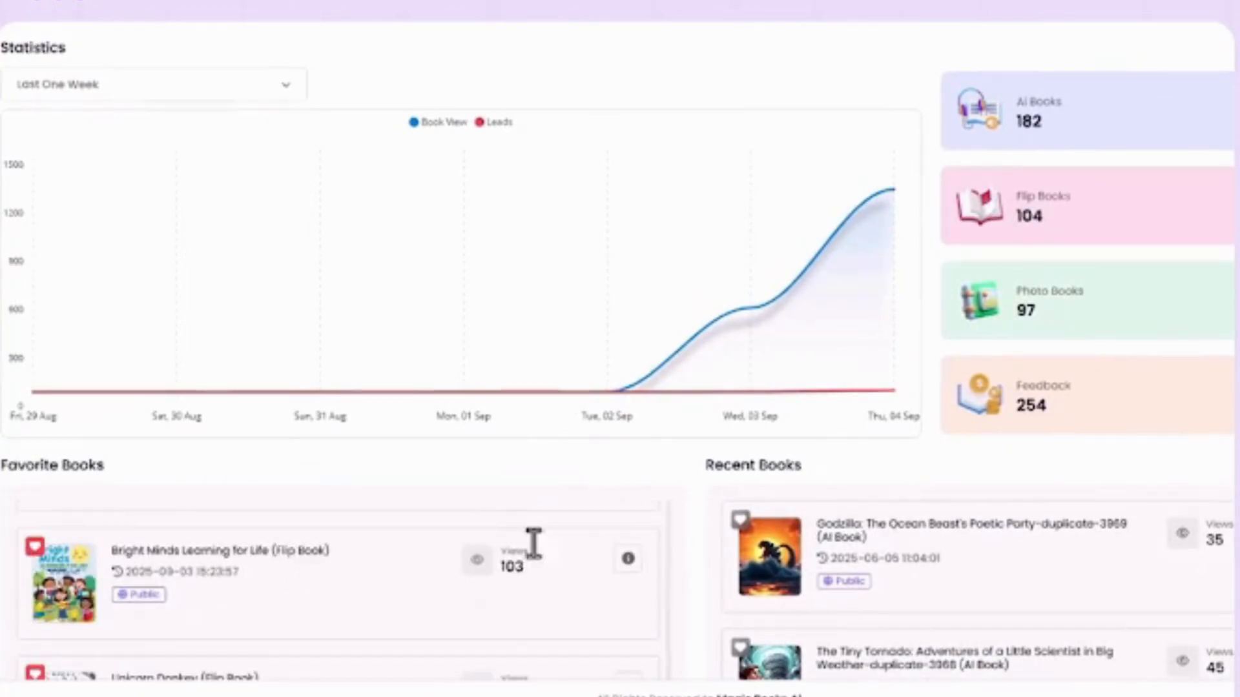
{"action": "scroll", "coordinate": [827, 581], "scroll_direction": "down", "scroll_amount": 6}
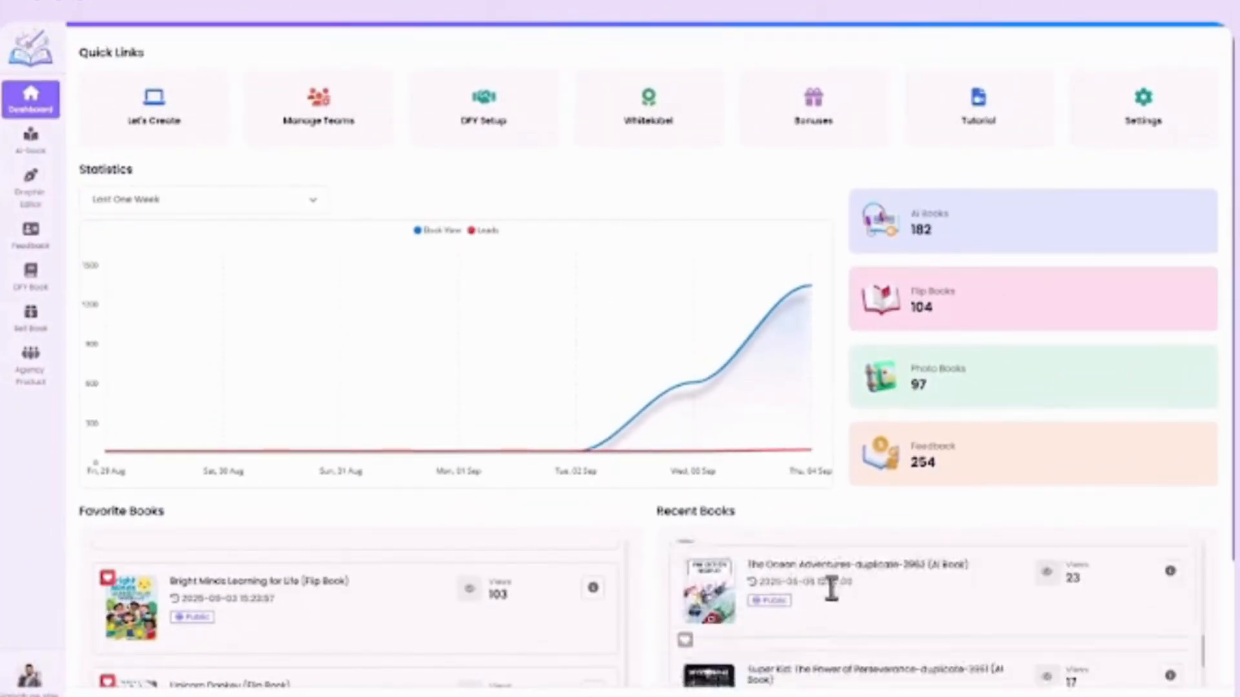
{"action": "scroll", "coordinate": [832, 589], "scroll_direction": "down", "scroll_amount": 5}
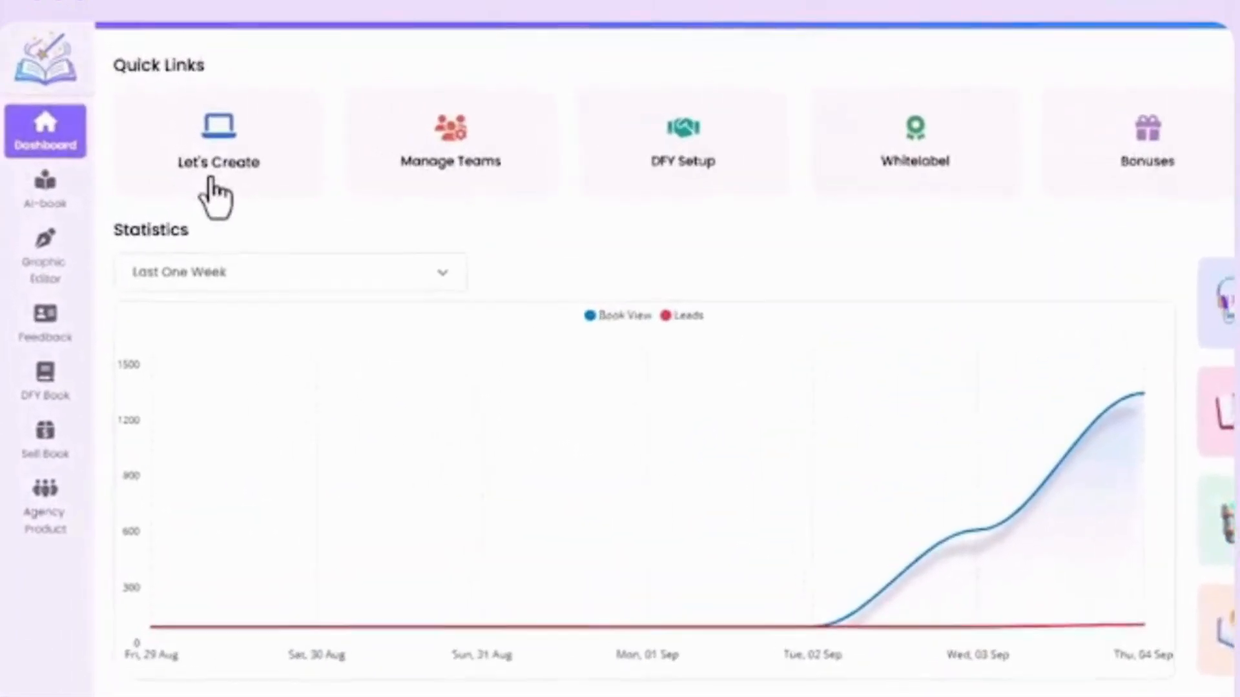
{"action": "left_click", "coordinate": [234, 197]}
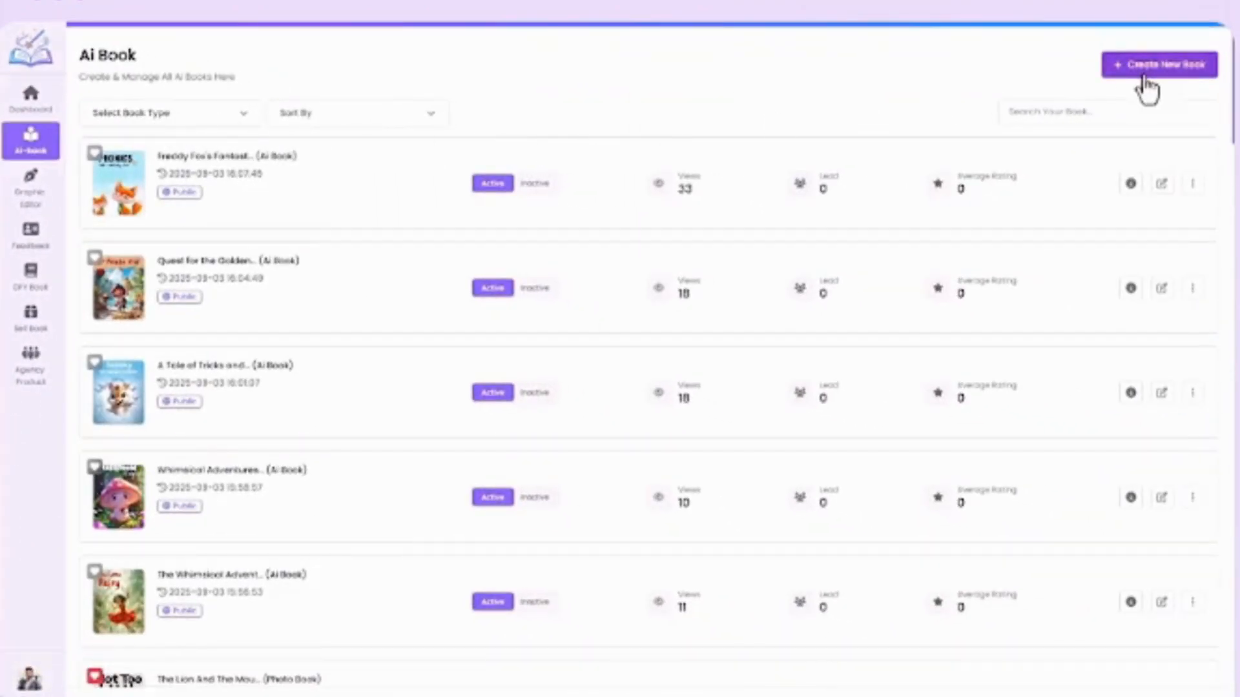
{"action": "left_click", "coordinate": [1147, 69]}
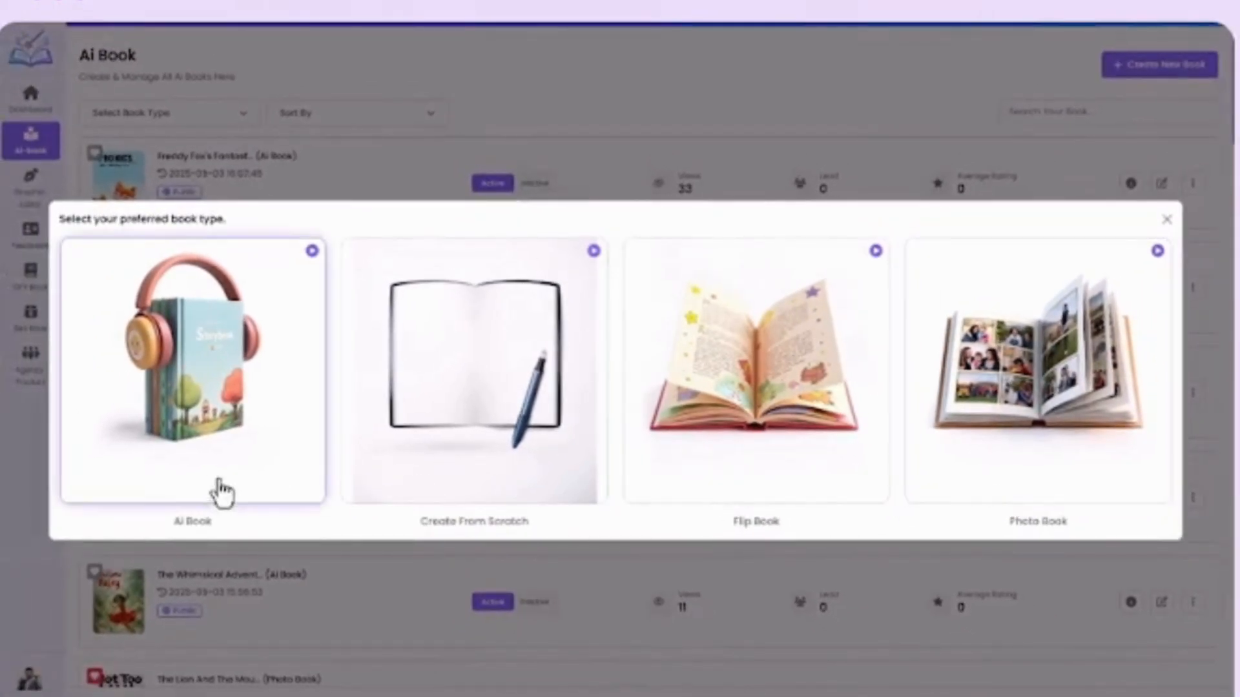
{"action": "left_click", "coordinate": [215, 485]}
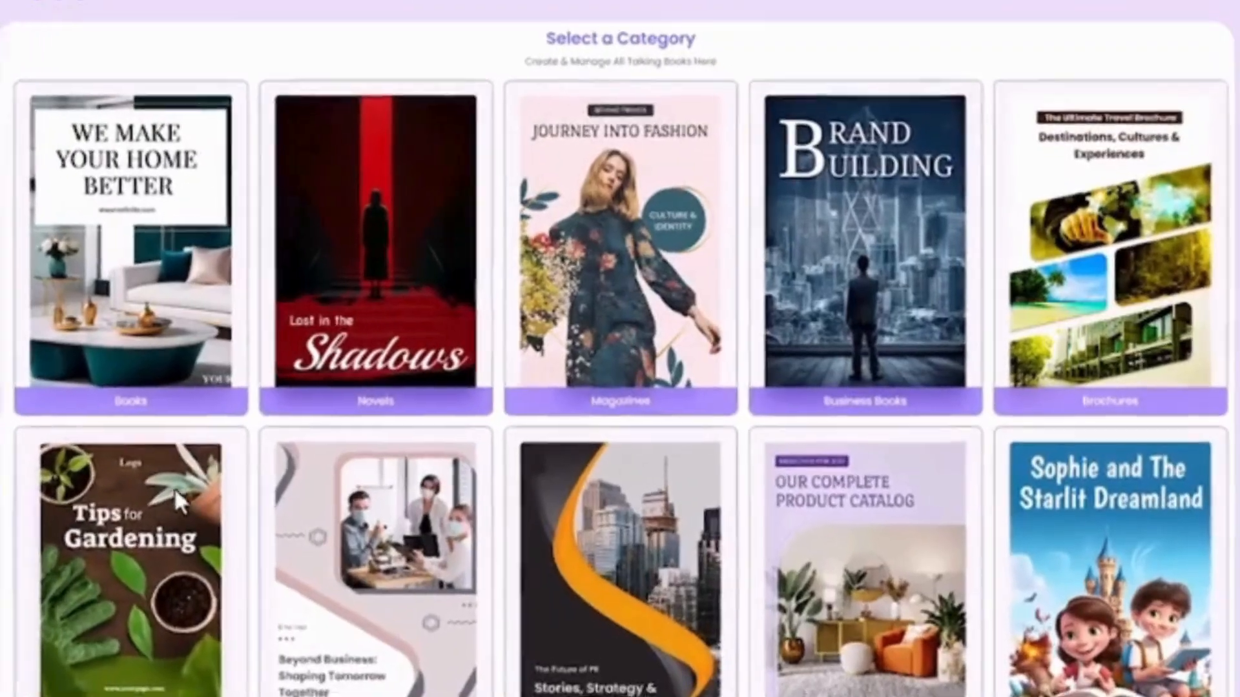
Look through the book categories and choose Kids Books.
{"action": "scroll", "coordinate": [235, 424], "scroll_direction": "down", "scroll_amount": 8}
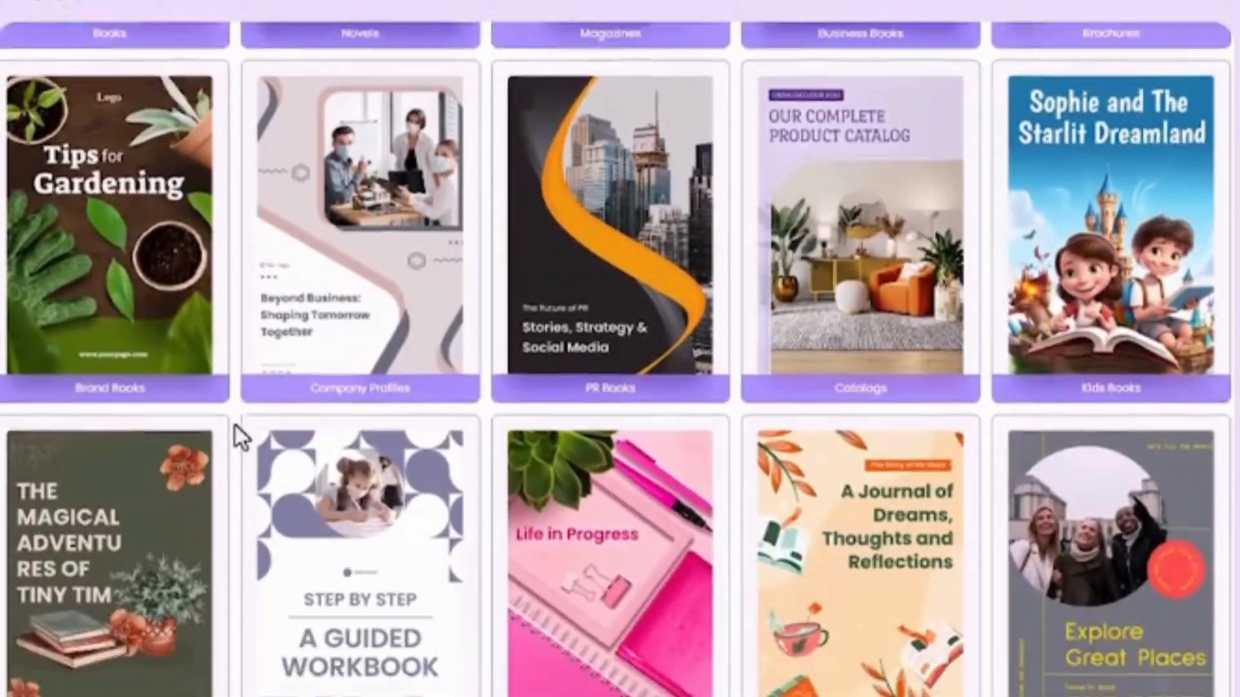
{"action": "scroll", "coordinate": [236, 429], "scroll_direction": "down", "scroll_amount": 2}
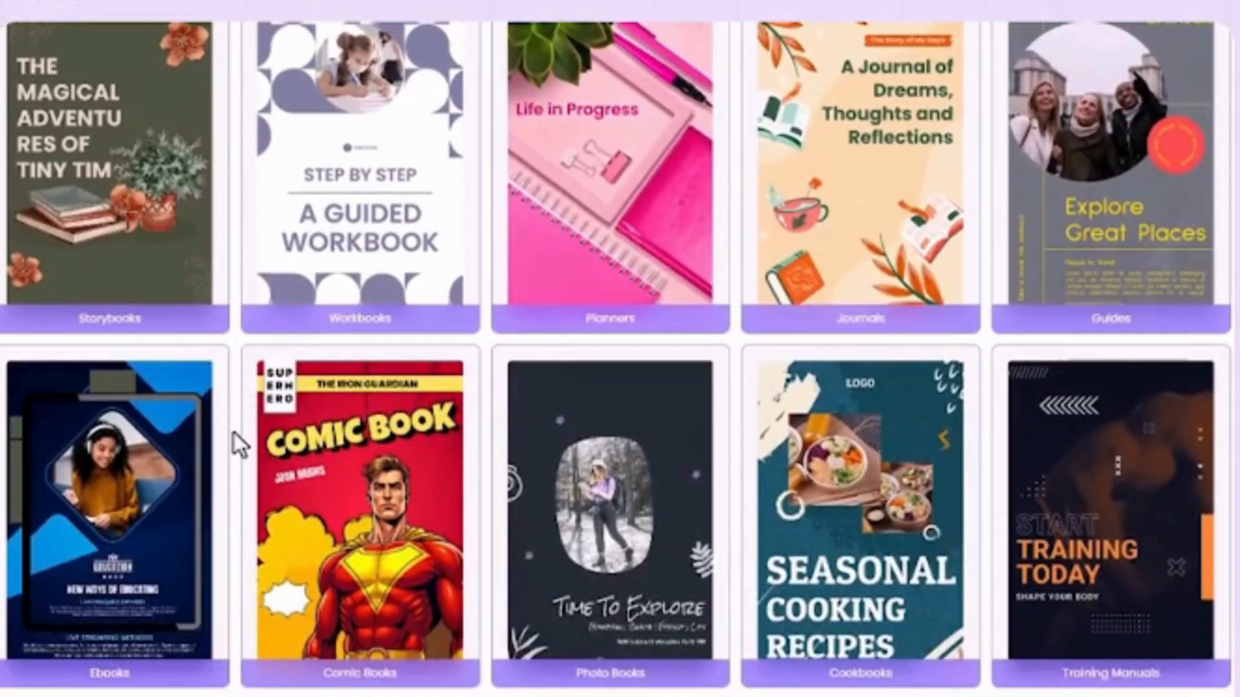
{"action": "scroll", "coordinate": [234, 433], "scroll_direction": "up", "scroll_amount": 5}
{"action": "scroll", "coordinate": [234, 433], "scroll_direction": "up", "scroll_amount": 6}
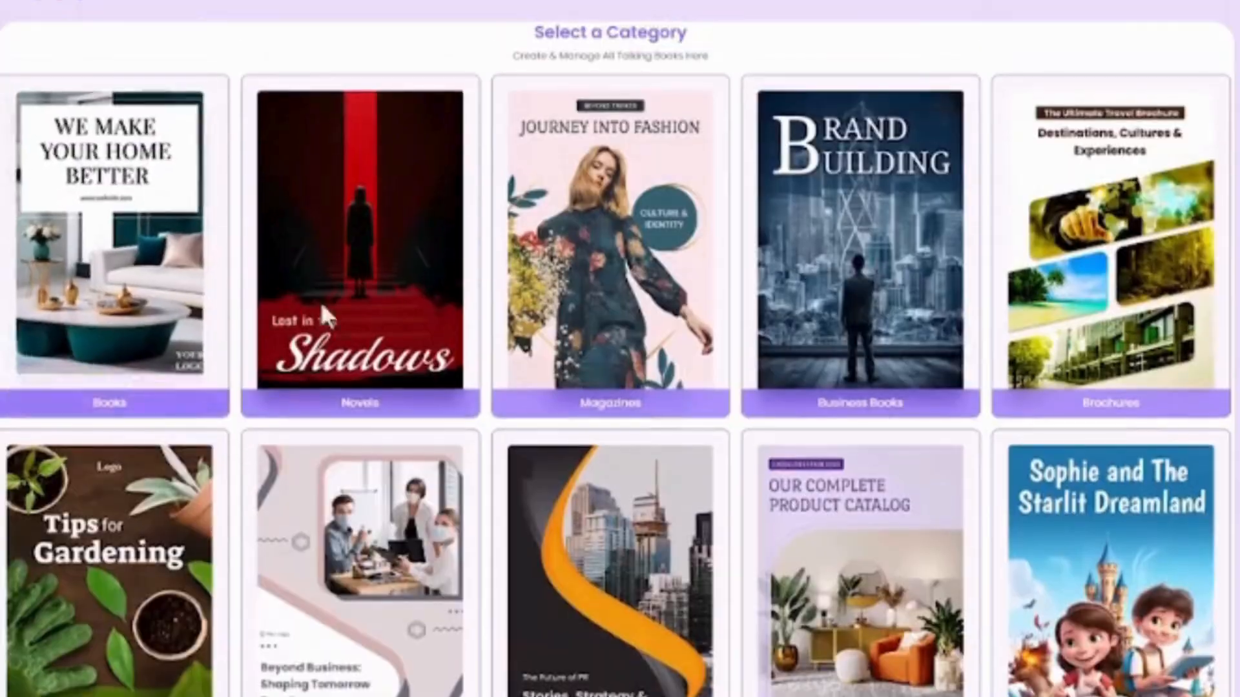
{"action": "scroll", "coordinate": [1105, 397], "scroll_direction": "down", "scroll_amount": 2}
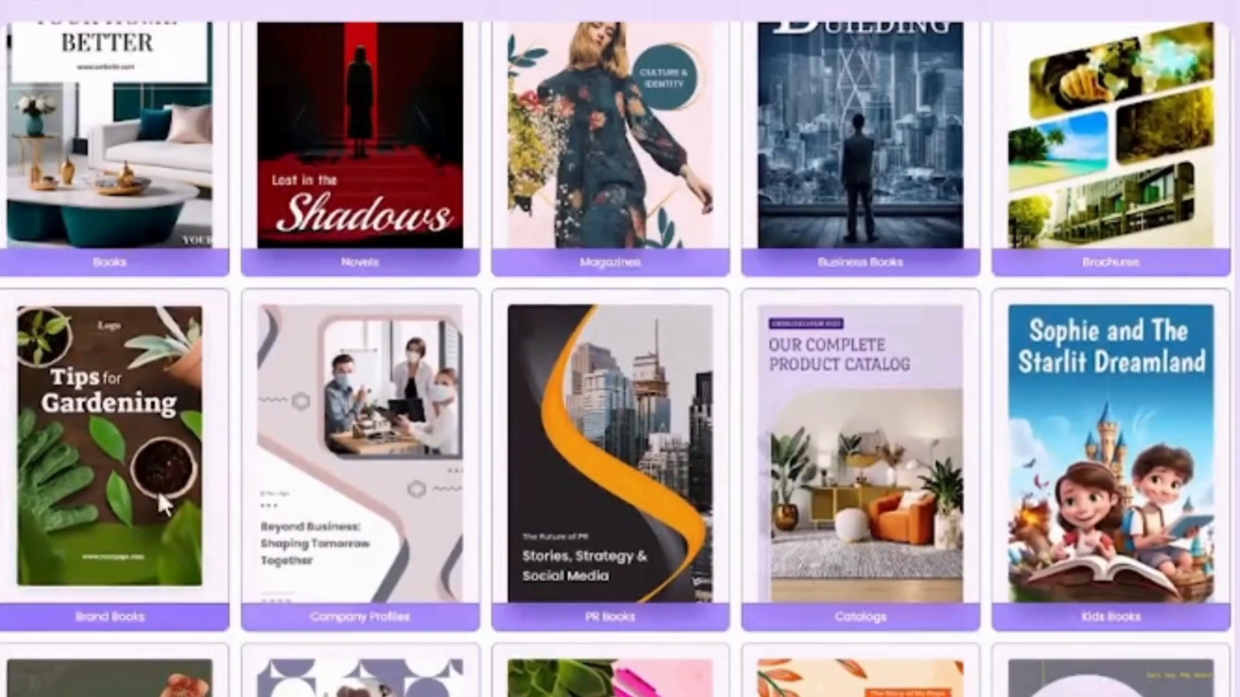
{"action": "left_click", "coordinate": [1094, 493]}
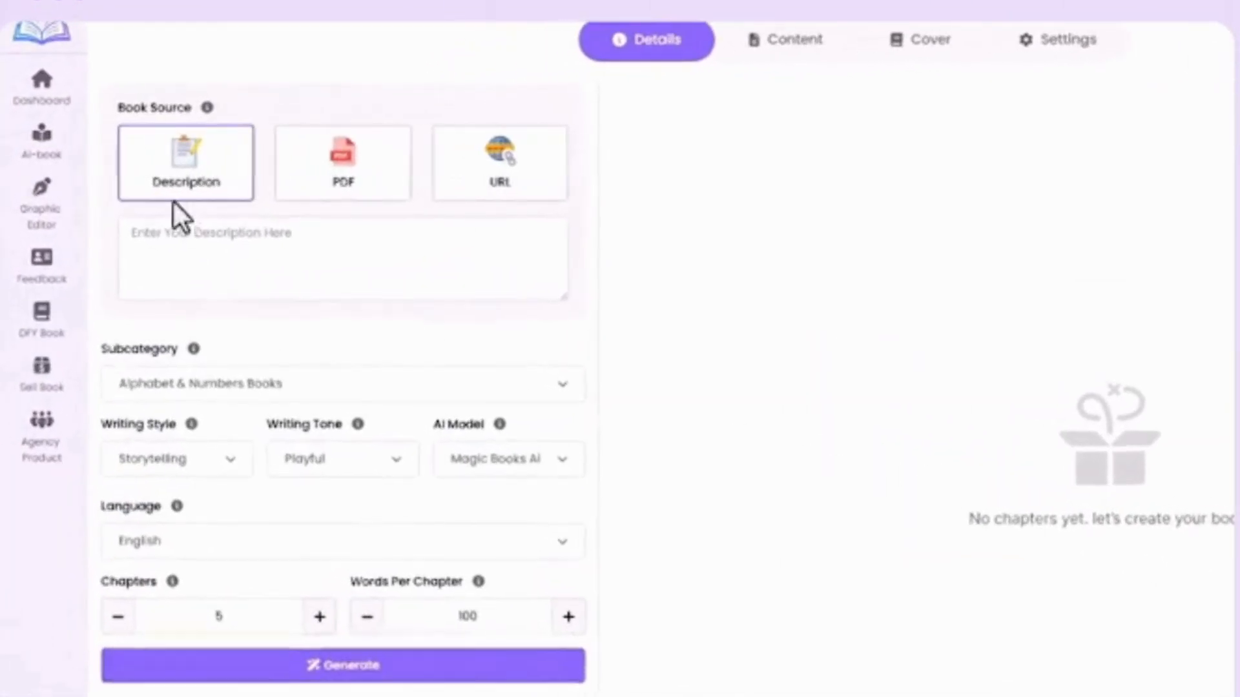
Use a description as the book source, about Tommy, a friendly little tornado sharing fun adventures while teaching kids about nature in a playful way.
{"action": "left_click", "coordinate": [323, 185]}
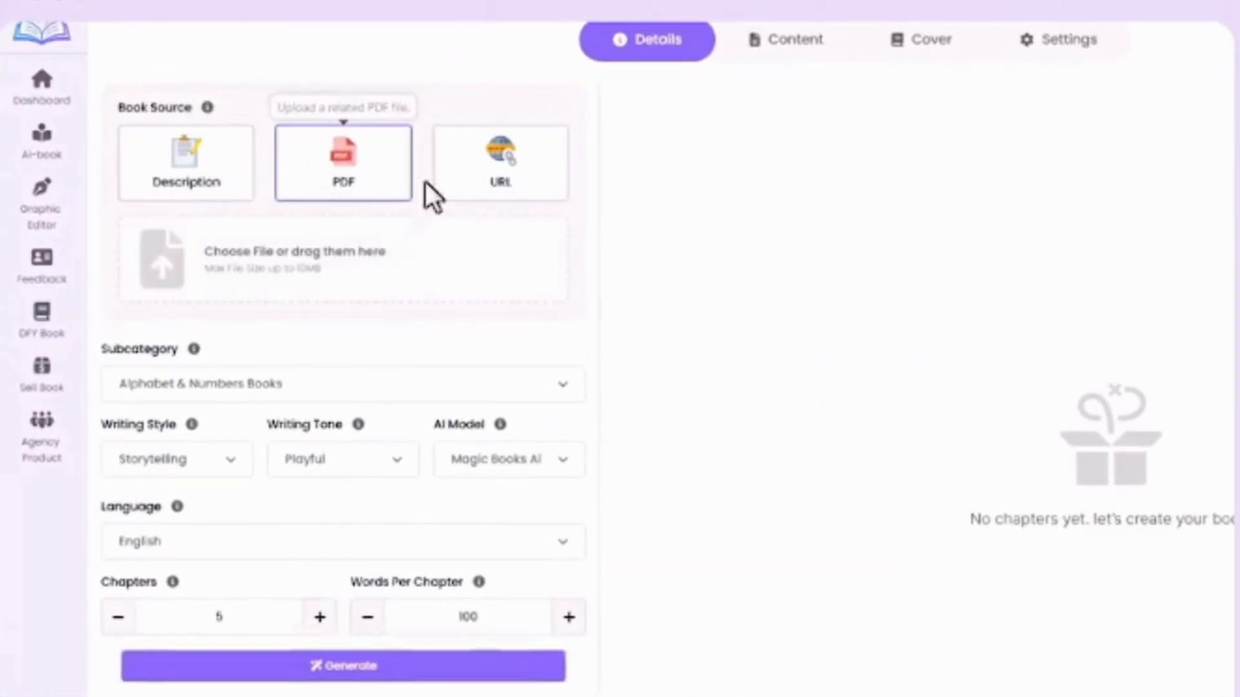
{"action": "left_click", "coordinate": [477, 184]}
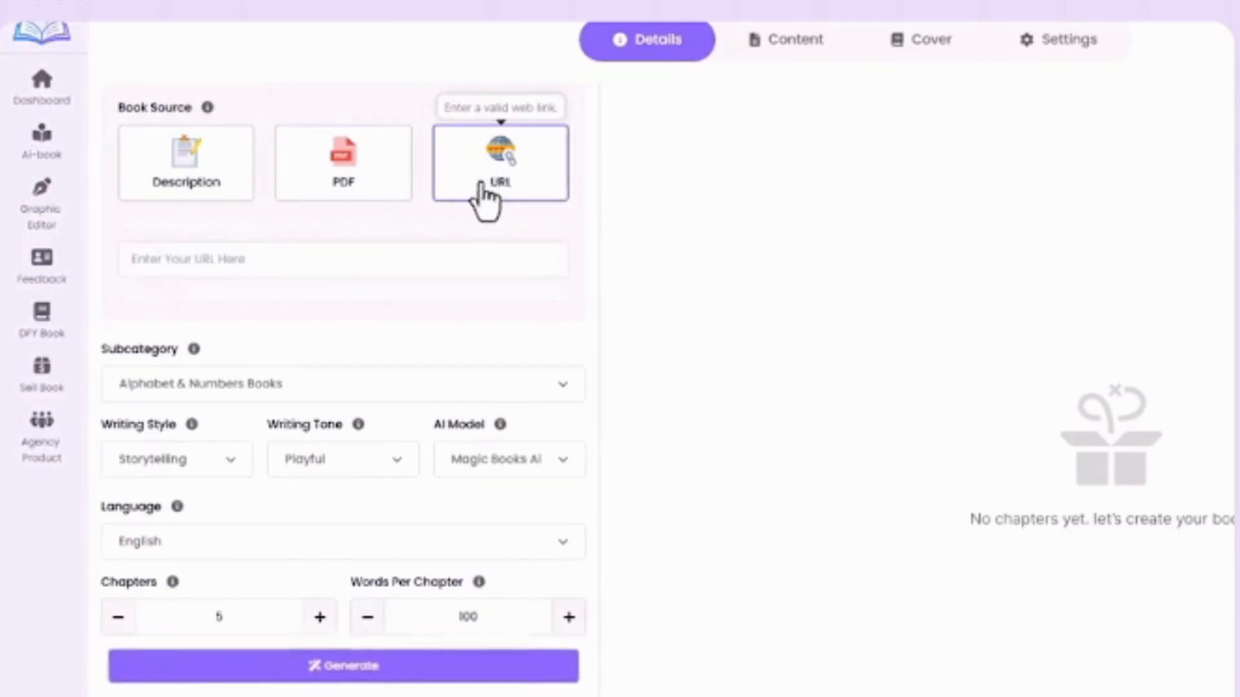
{"action": "left_click", "coordinate": [204, 210]}
{"action": "type", "text": "Meet Tommy, a friendly little tornado who loves to talk, spin, and share fun adventures while teaching kids about nature in a playful way."}
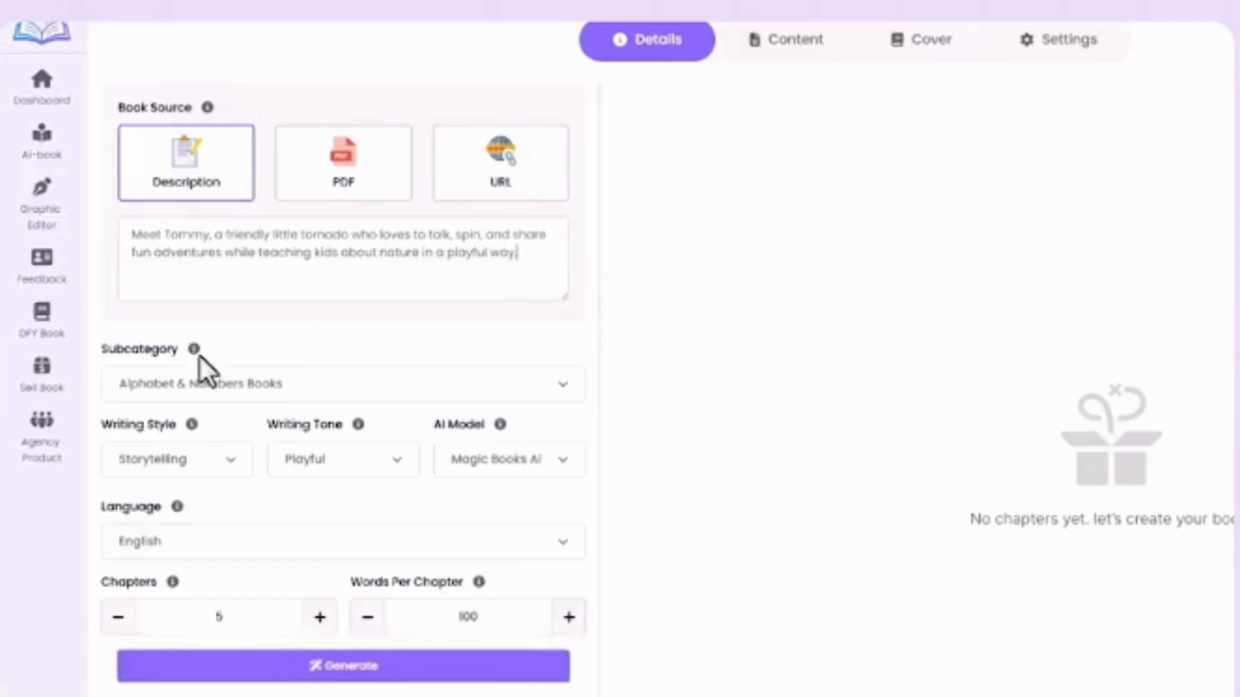
Set the subcategory to Bedtime Stories and the writing style to Storytelling.
{"action": "left_click", "coordinate": [434, 385]}
{"action": "left_click", "coordinate": [396, 461]}
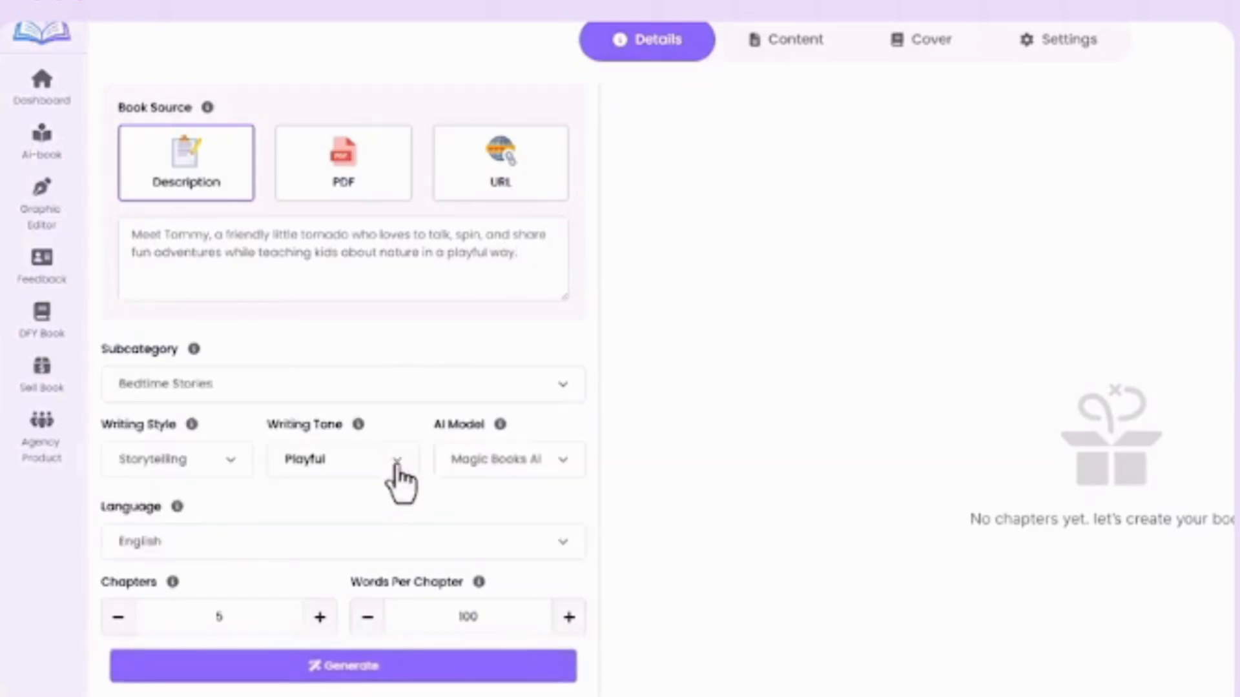
{"action": "left_click", "coordinate": [227, 460]}
{"action": "scroll", "coordinate": [204, 508], "scroll_direction": "down", "scroll_amount": 3}
{"action": "scroll", "coordinate": [197, 520], "scroll_direction": "up", "scroll_amount": 3}
{"action": "left_click", "coordinate": [191, 514]}
Set the writing tone to Friendly and keep Magic Books Ai as the AI model.
{"action": "left_click", "coordinate": [373, 458]}
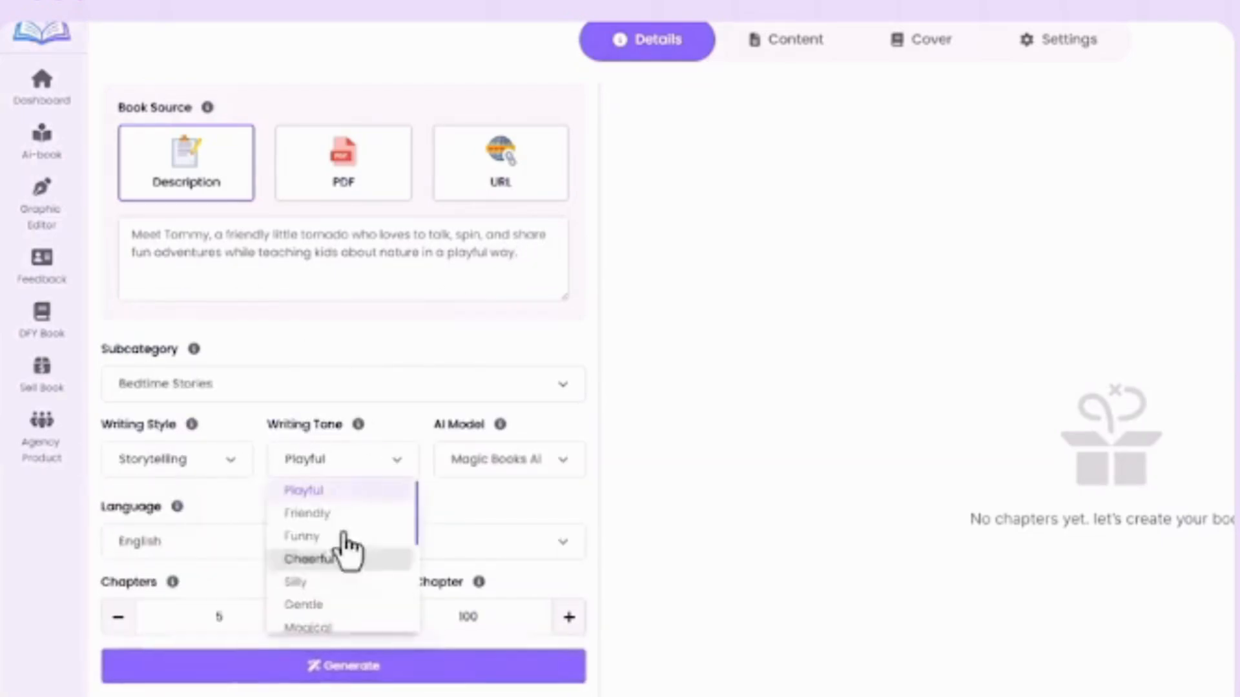
{"action": "left_click", "coordinate": [308, 513]}
{"action": "left_click", "coordinate": [520, 455]}
{"action": "scroll", "coordinate": [493, 421], "scroll_direction": "down", "scroll_amount": 3}
Keep English as the language, set 6 chapters with 105 words each, and generate the book outline.
{"action": "left_click", "coordinate": [187, 553]}
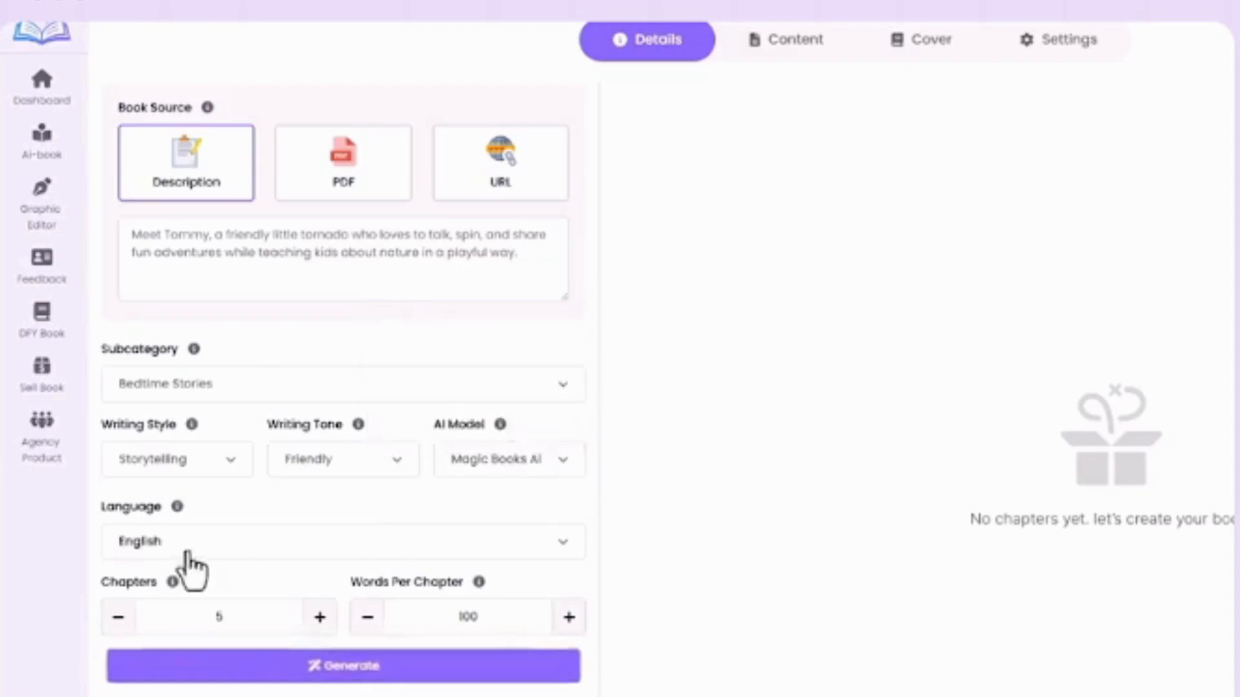
{"action": "left_click", "coordinate": [188, 553]}
{"action": "left_click", "coordinate": [390, 543]}
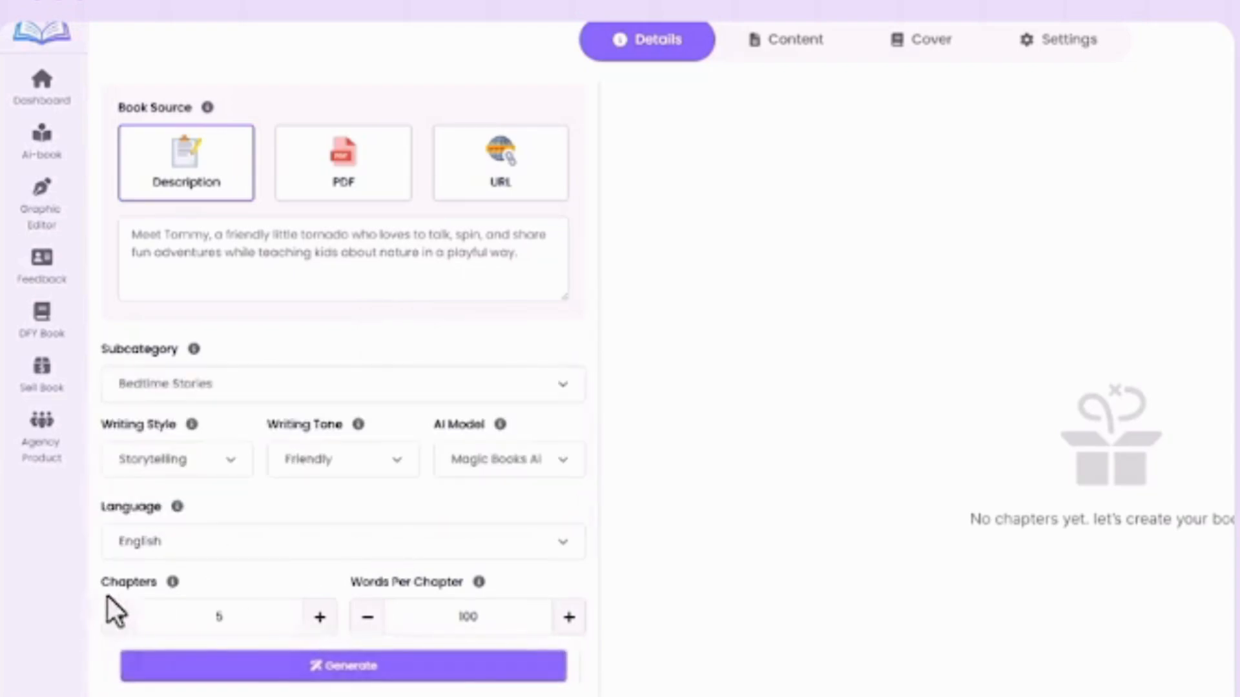
{"action": "left_click", "coordinate": [323, 665]}
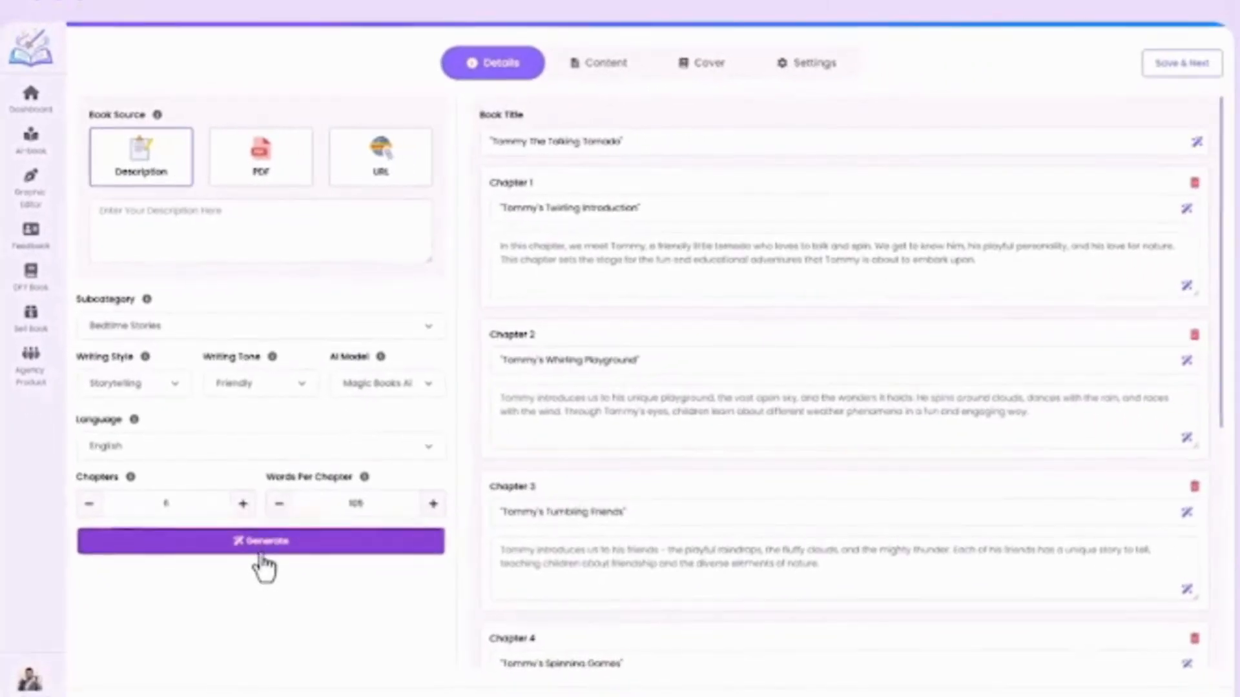
Review the generated book title and chapter summaries, and save the details to continue to the content stage.
{"action": "scroll", "coordinate": [785, 245], "scroll_direction": "down", "scroll_amount": 6}
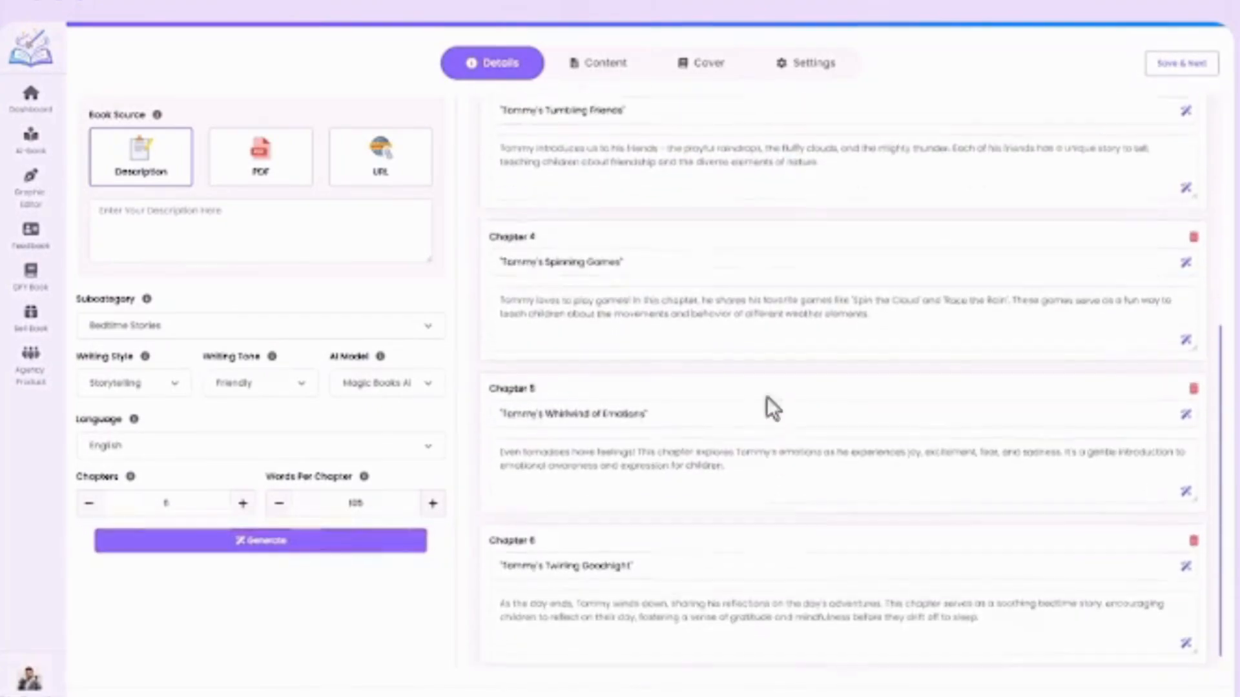
{"action": "scroll", "coordinate": [773, 550], "scroll_direction": "up", "scroll_amount": 6}
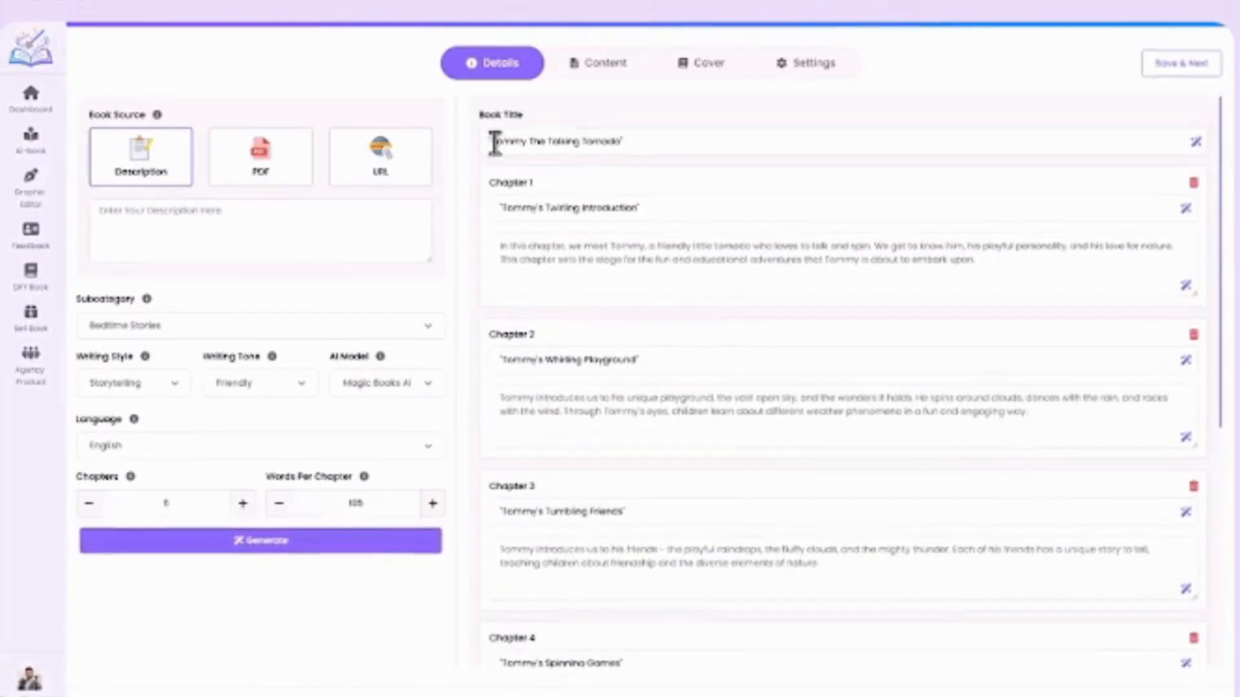
{"action": "left_click", "coordinate": [660, 142]}
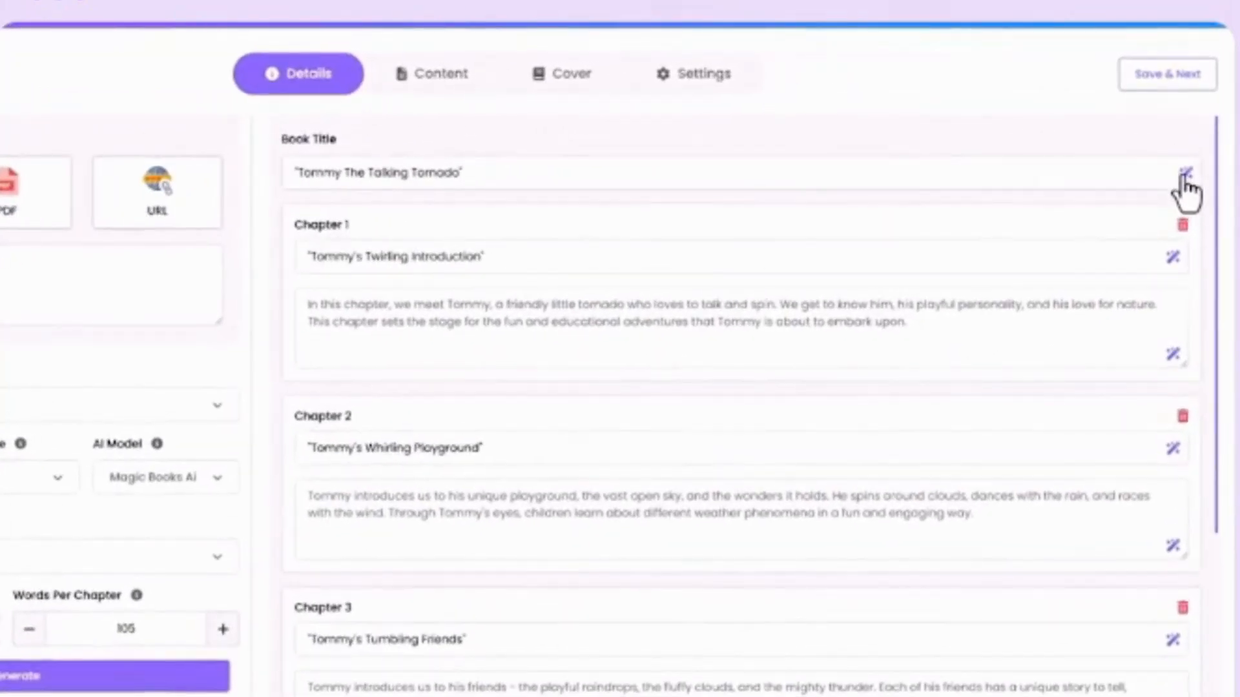
{"action": "scroll", "coordinate": [590, 362], "scroll_direction": "down", "scroll_amount": 6}
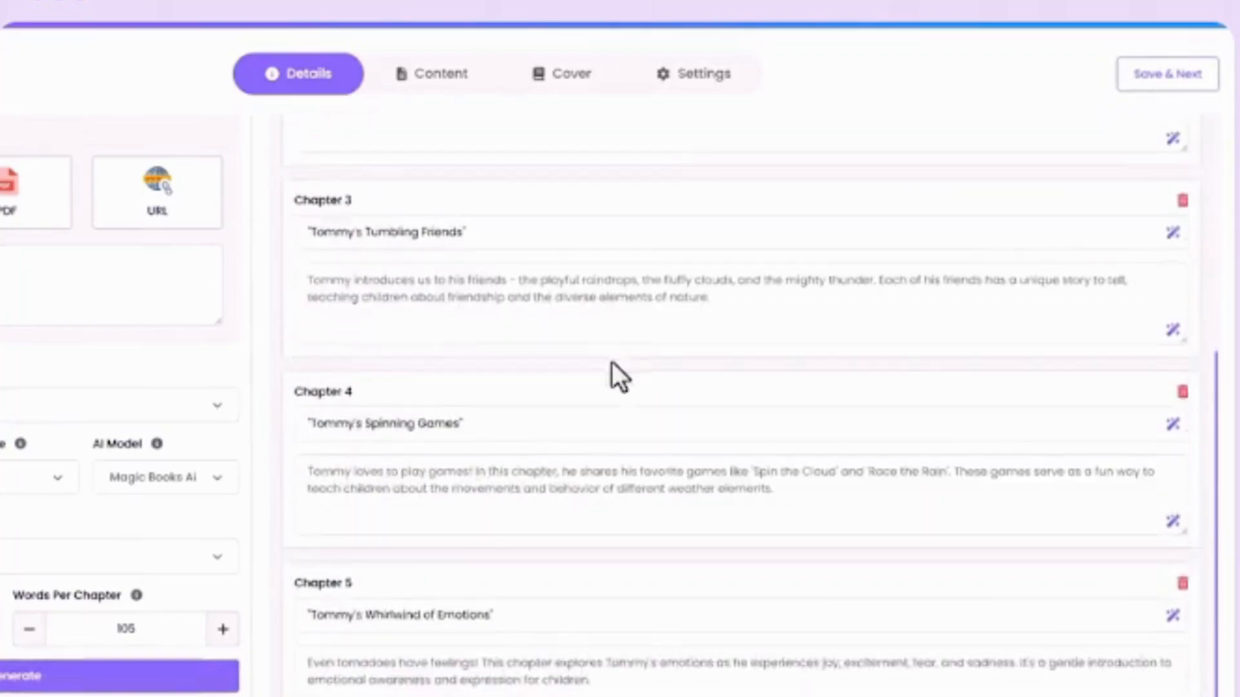
{"action": "scroll", "coordinate": [612, 365], "scroll_direction": "up", "scroll_amount": 6}
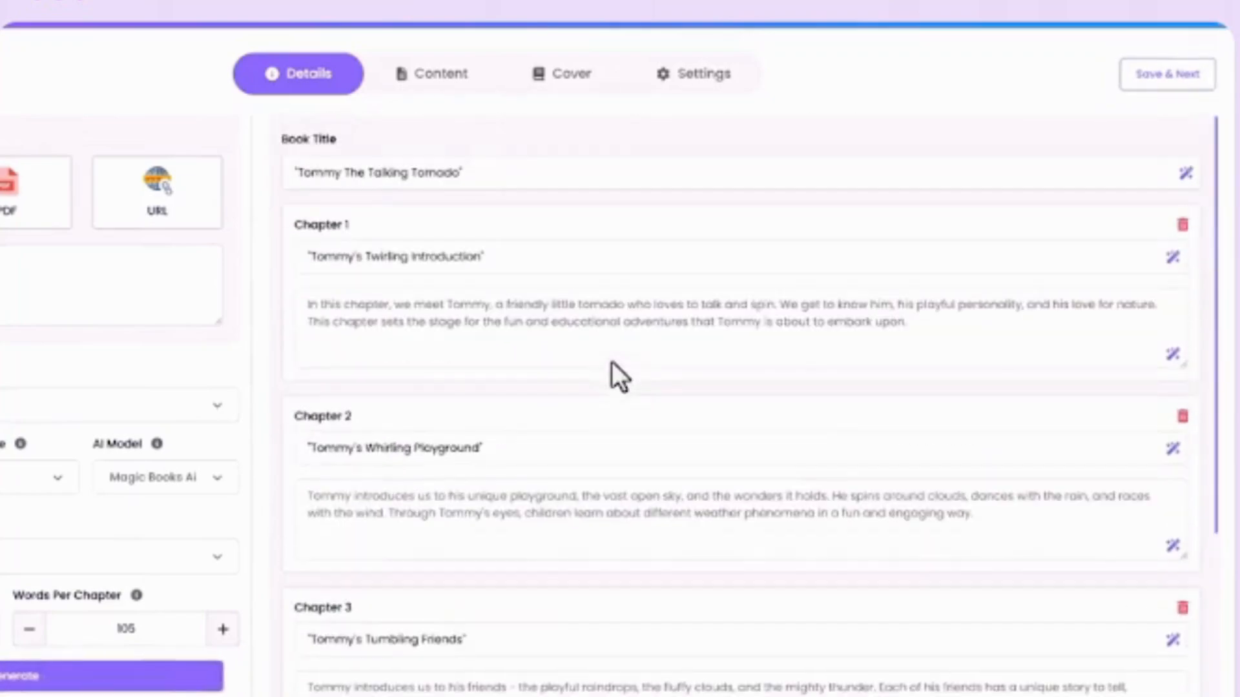
{"action": "left_click", "coordinate": [1168, 76]}
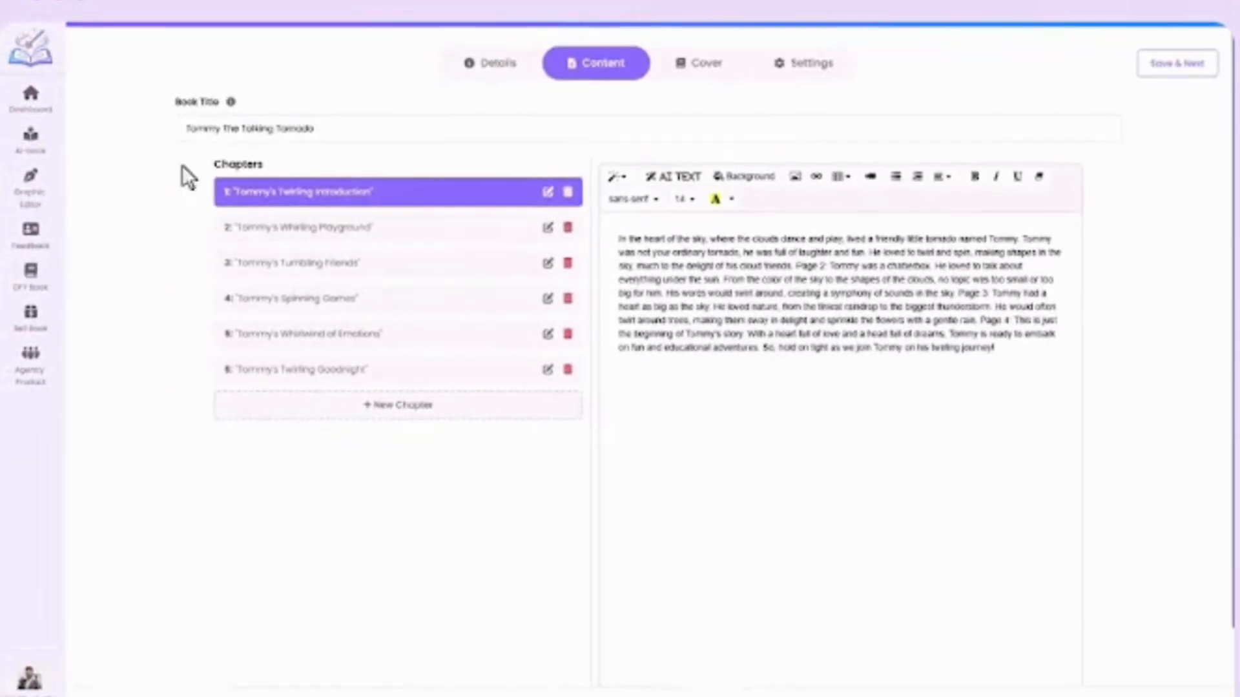
Check the book title and delete all generated text from the first chapter's page.
{"action": "left_click_drag", "start_coordinate": [191, 128], "coordinate": [357, 127]}
{"action": "left_click", "coordinate": [351, 129]}
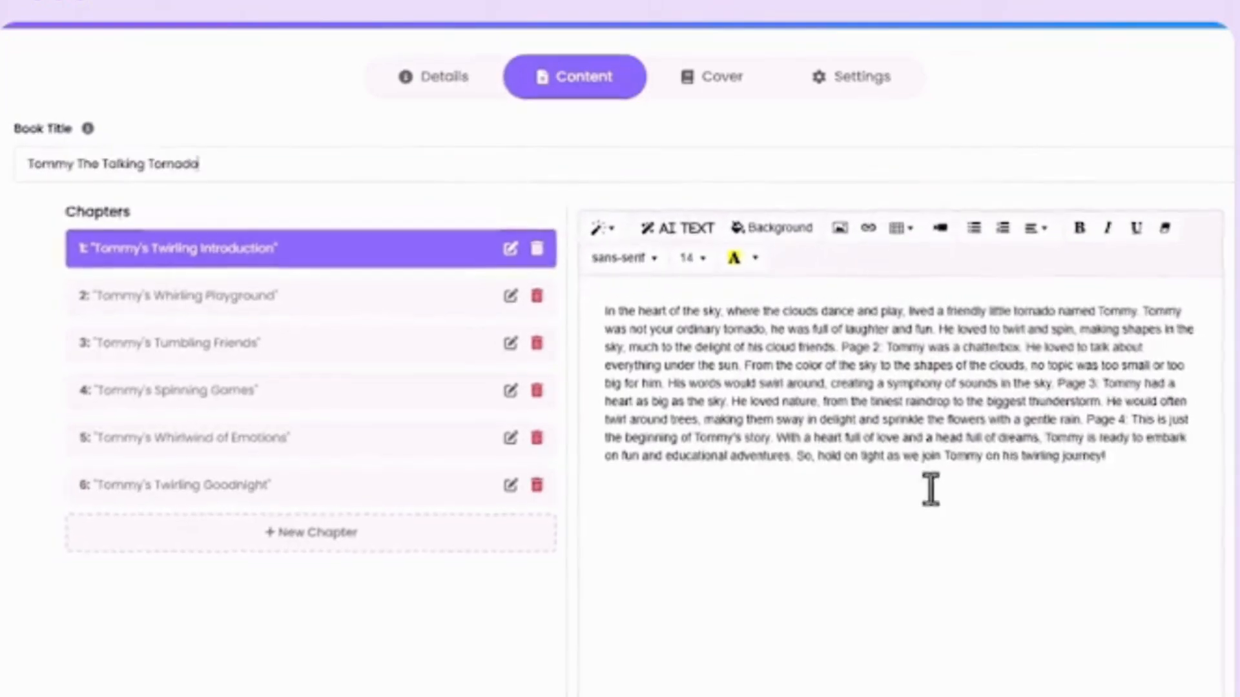
{"action": "left_click_drag", "start_coordinate": [606, 311], "coordinate": [1205, 477]}
{"action": "key", "text": "BackSpace"}
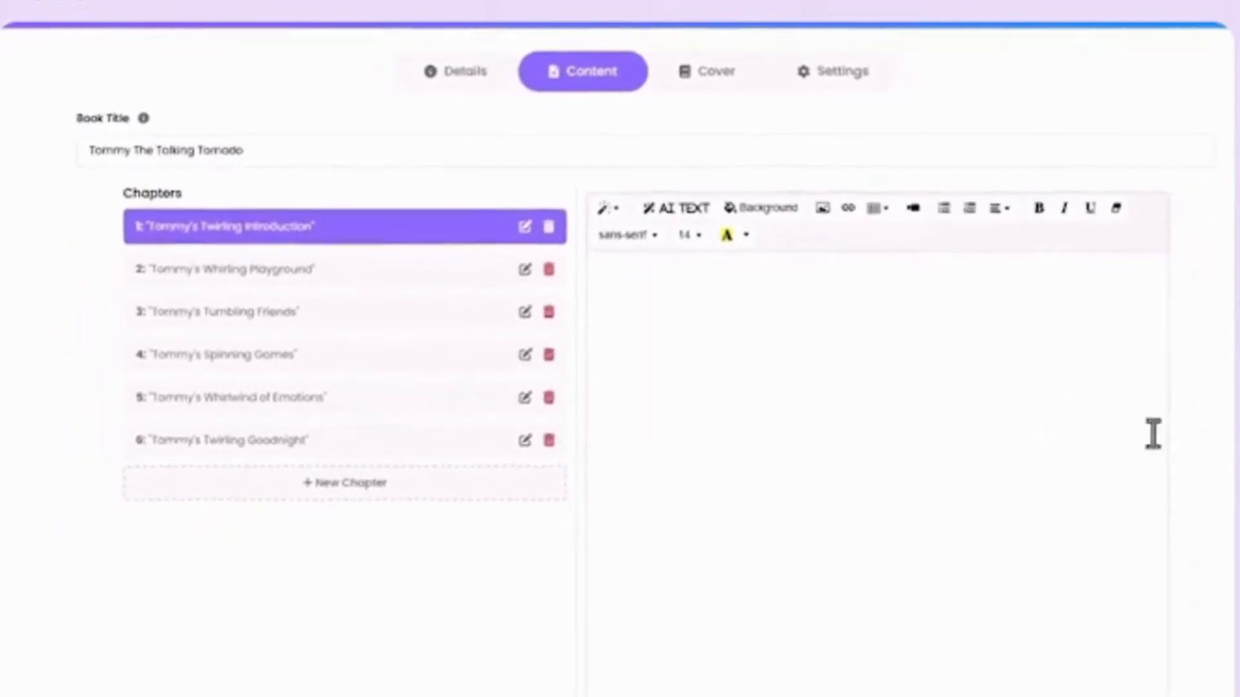
Browse the page background options, including gradients, images, and static and animated templates.
{"action": "left_click", "coordinate": [761, 207]}
{"action": "left_click", "coordinate": [546, 298]}
{"action": "left_click", "coordinate": [652, 299]}
{"action": "left_click", "coordinate": [744, 298]}
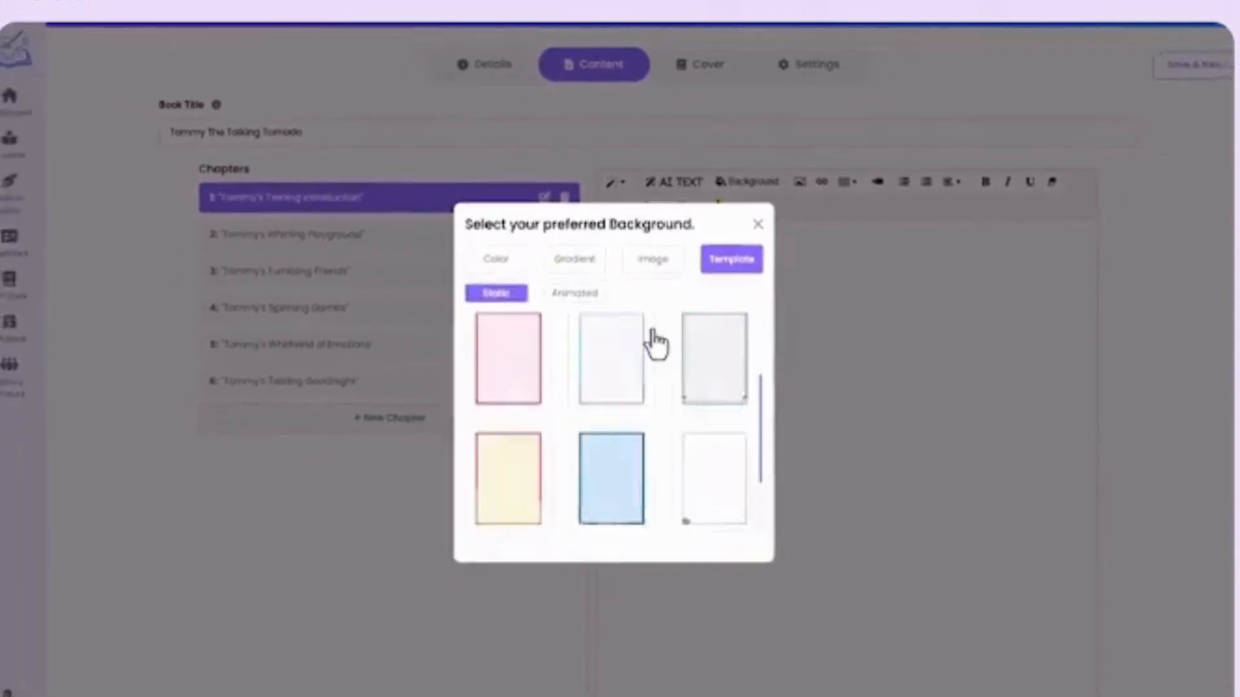
{"action": "left_click", "coordinate": [575, 293]}
{"action": "scroll", "coordinate": [665, 352], "scroll_direction": "down", "scroll_amount": 5}
{"action": "scroll", "coordinate": [669, 371], "scroll_direction": "up", "scroll_amount": 5}
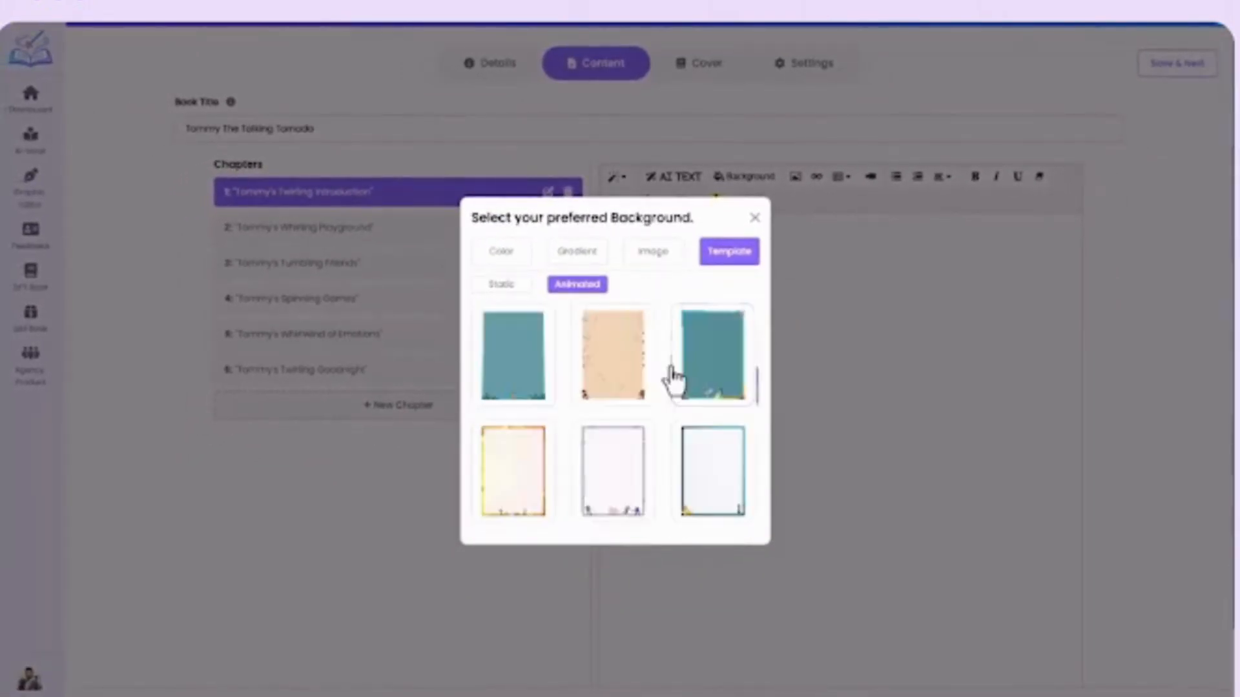
Upload an image file and apply it as the background of the first chapter's page.
{"action": "left_click", "coordinate": [651, 253]}
{"action": "left_click", "coordinate": [614, 332]}
{"action": "double_click", "coordinate": [344, 191]}
{"action": "left_click", "coordinate": [732, 360]}
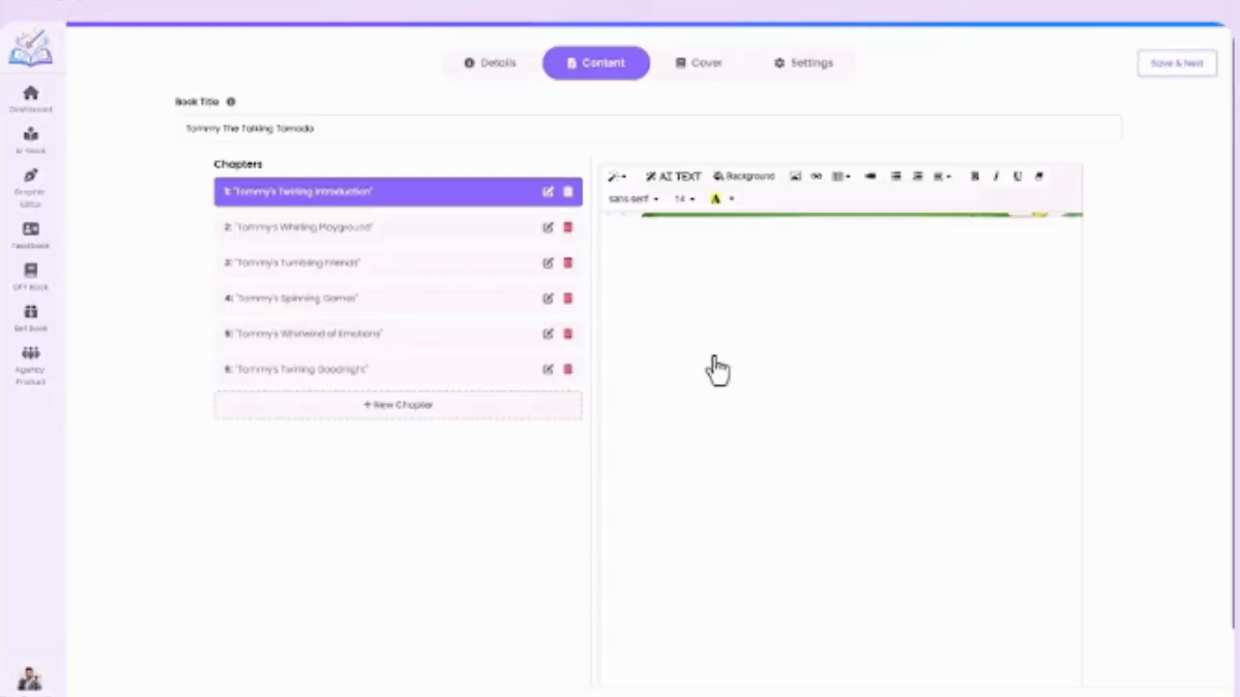
{"action": "scroll", "coordinate": [797, 390], "scroll_direction": "down", "scroll_amount": 3}
{"action": "scroll", "coordinate": [706, 297], "scroll_direction": "up", "scroll_amount": 1}
Examine the available sources for inserting an image into the page, including stock, upload and custom icons.
{"action": "left_click", "coordinate": [796, 176]}
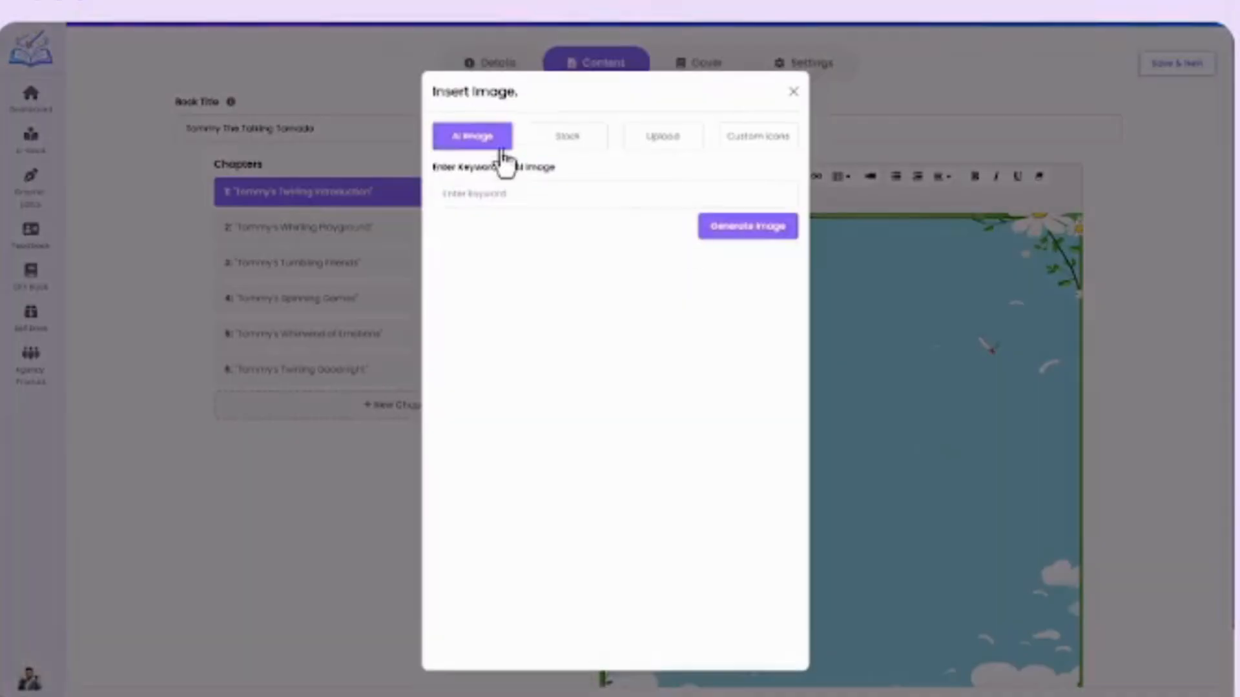
{"action": "left_click", "coordinate": [570, 136]}
{"action": "left_click", "coordinate": [656, 136]}
{"action": "left_click", "coordinate": [749, 136]}
{"action": "scroll", "coordinate": [675, 233], "scroll_direction": "down", "scroll_amount": 3}
{"action": "scroll", "coordinate": [672, 224], "scroll_direction": "down", "scroll_amount": 20}
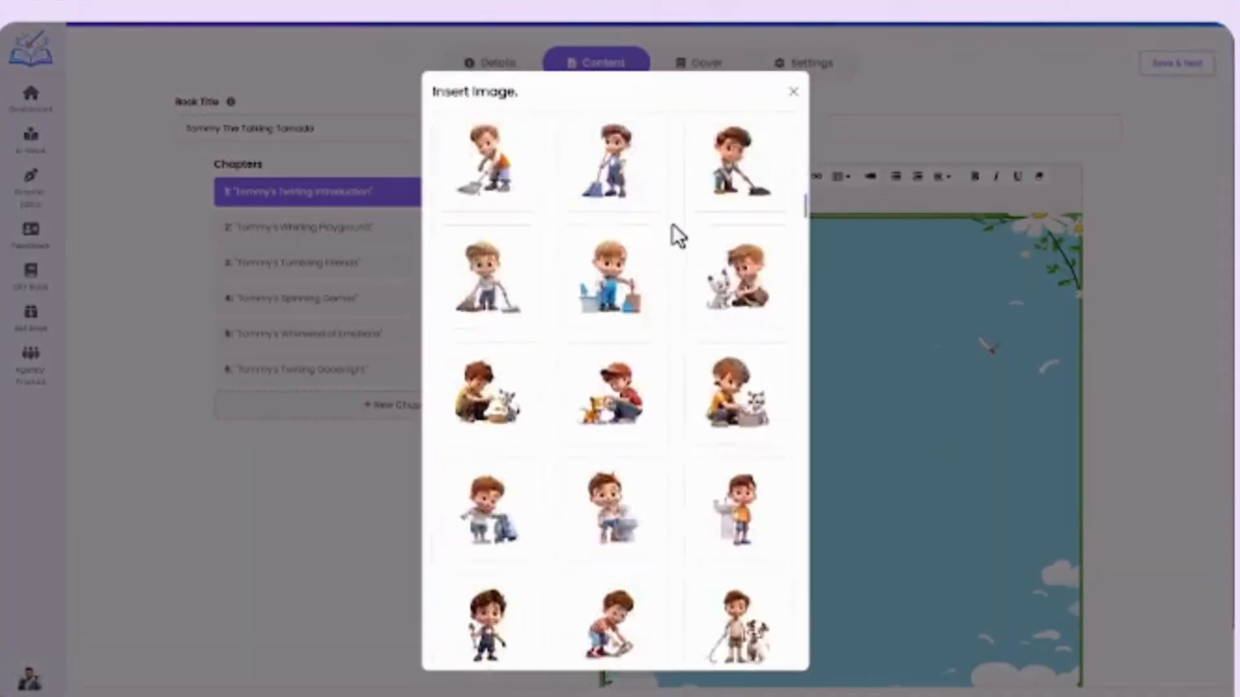
Insert the tornado illustration from an uploaded file and enlarge it to fill the page's text width.
{"action": "left_click", "coordinate": [662, 136]}
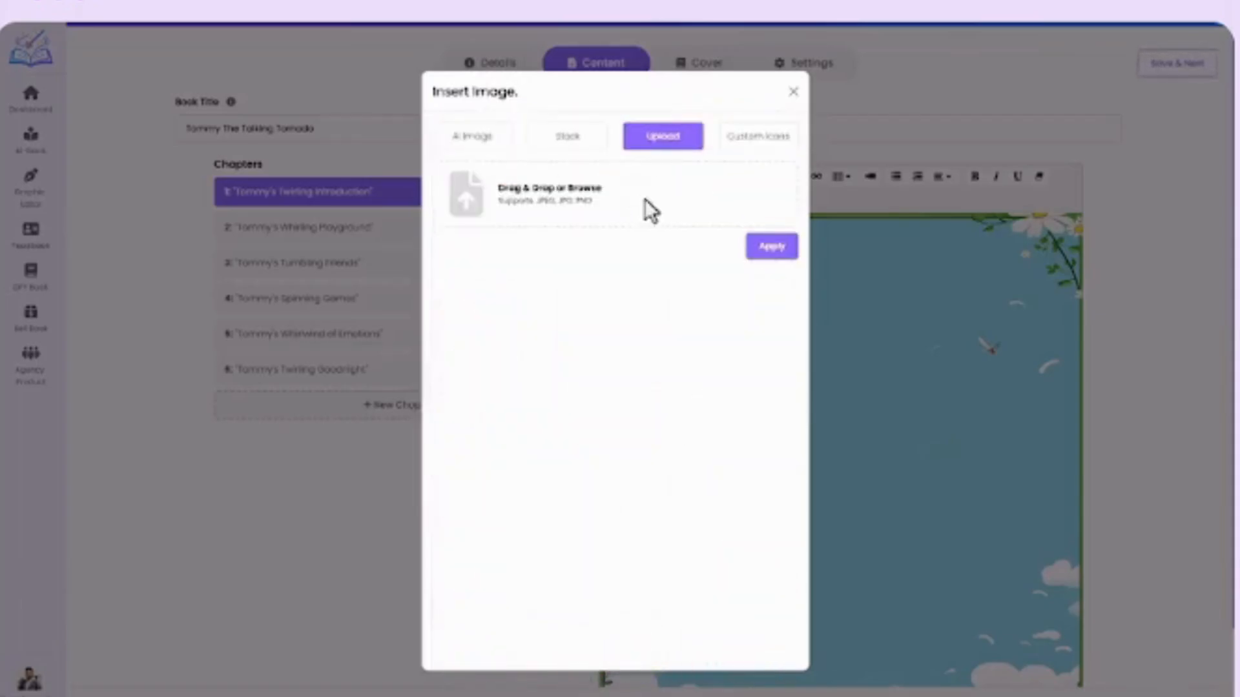
{"action": "left_click", "coordinate": [640, 205]}
{"action": "double_click", "coordinate": [350, 121]}
{"action": "left_click", "coordinate": [777, 251]}
{"action": "left_click", "coordinate": [666, 306]}
{"action": "left_click_drag", "start_coordinate": [715, 362], "coordinate": [1099, 670]}
Add a new page to the first chapter and paste the story text beginning "It was a sunny day in the quiet town of Windyville.".
{"action": "scroll", "coordinate": [858, 407], "scroll_direction": "down", "scroll_amount": 5}
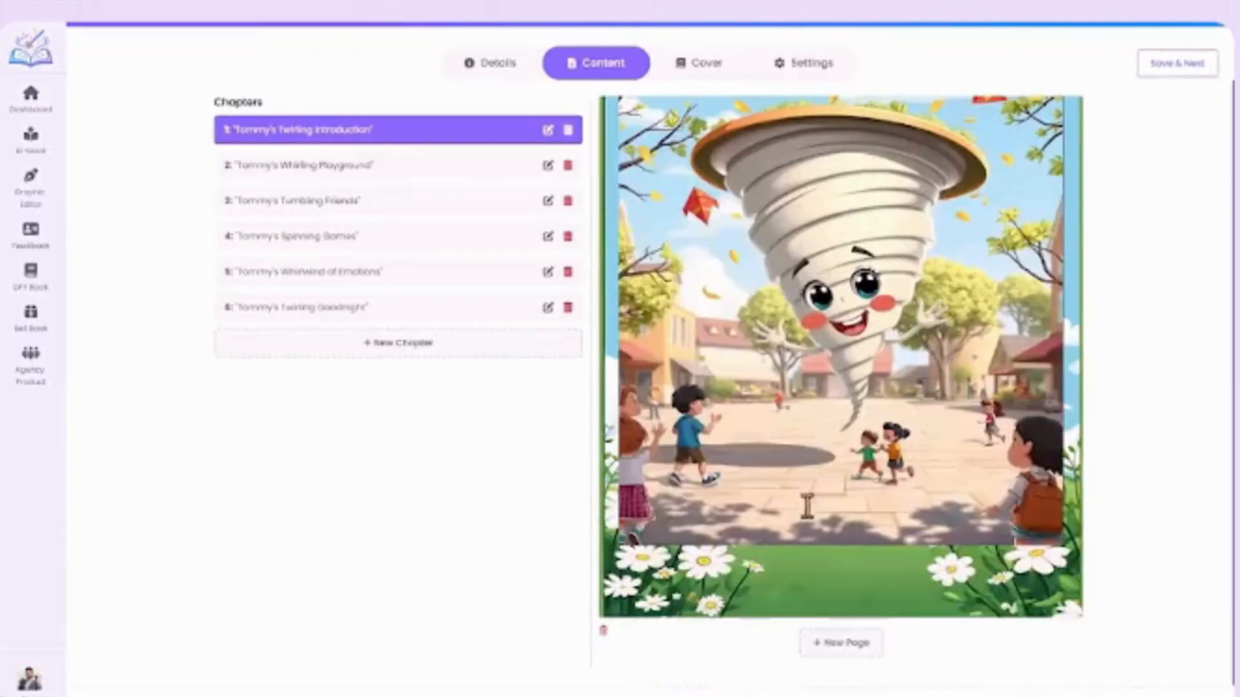
{"action": "left_click", "coordinate": [842, 642]}
{"action": "scroll", "coordinate": [772, 204], "scroll_direction": "up", "scroll_amount": 2}
{"action": "left_click", "coordinate": [686, 294]}
{"action": "type", "text": "It was a sunny day in the quiet town of Windyville. Children were flying kites, leaves danced on the breeze, and everything felt normal… until the air began to spin. First a breeze… then a gust… then— \"Wheeeeeeeee!\" came a giggle from the sky."}
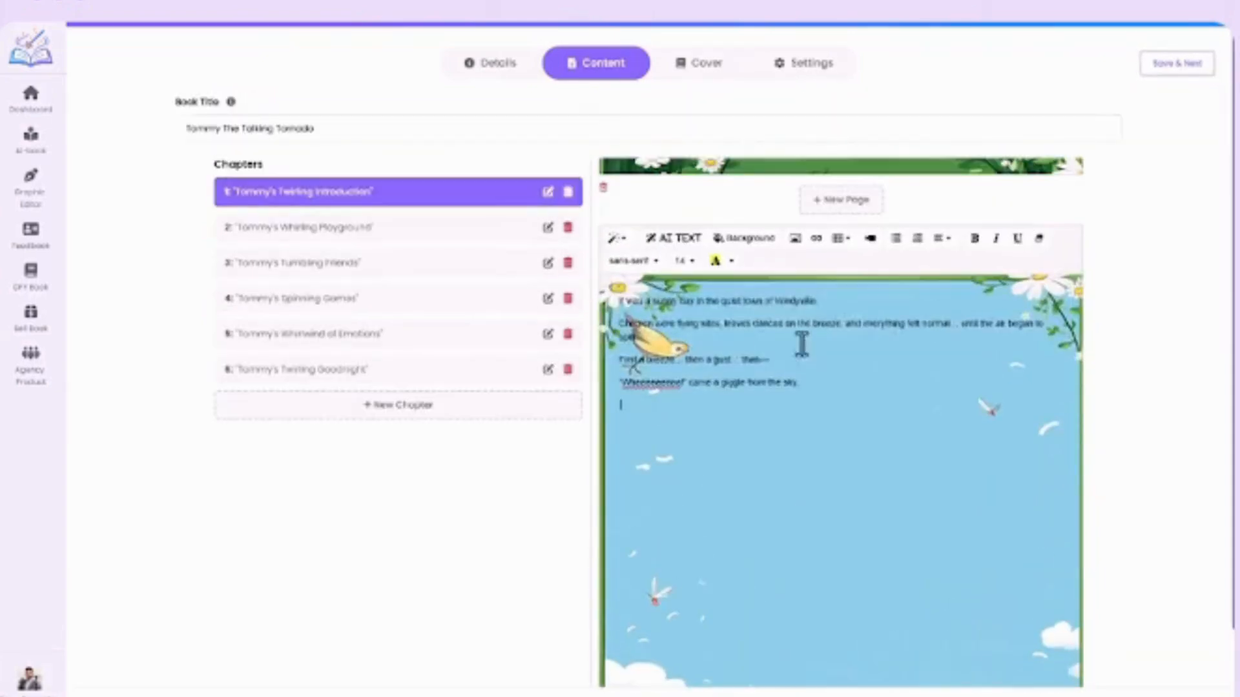
Format all the story text on the new page as bold with font size 32.
{"action": "left_click_drag", "start_coordinate": [803, 382], "coordinate": [618, 297]}
{"action": "left_click", "coordinate": [685, 260]}
{"action": "left_click", "coordinate": [684, 417]}
{"action": "left_click", "coordinate": [975, 186]}
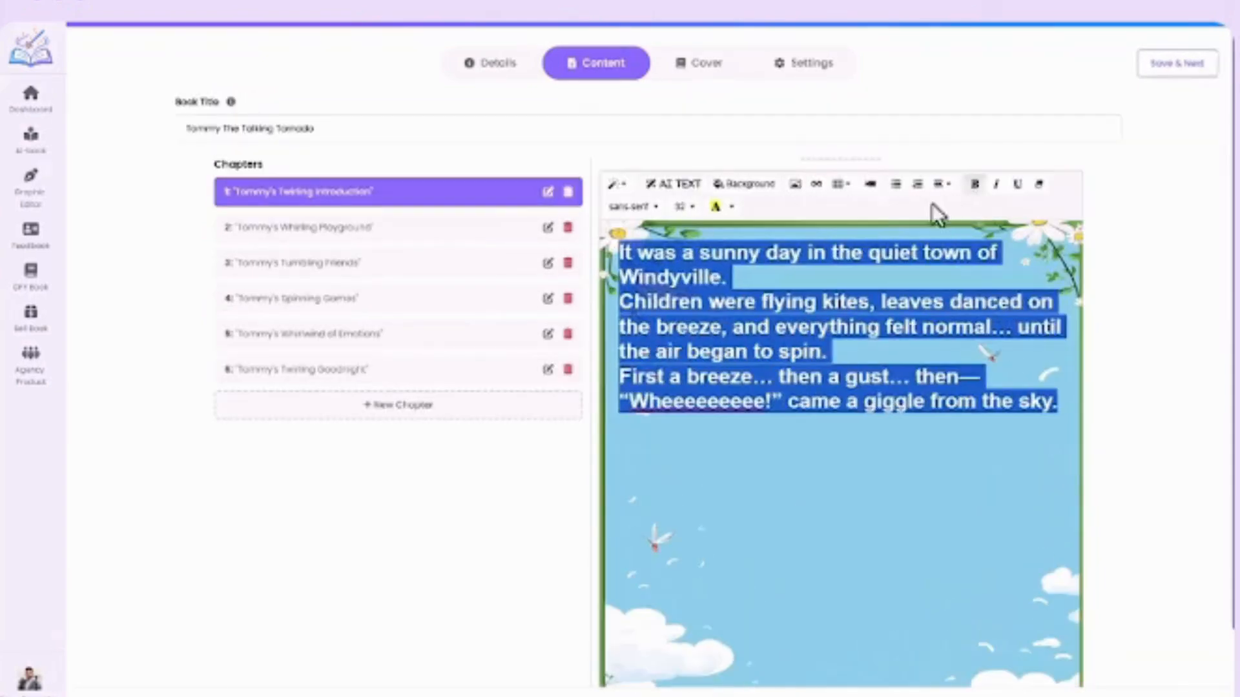
Centre the story text on the page and move it lower with four blank lines above it.
{"action": "left_click", "coordinate": [941, 186]}
{"action": "left_click", "coordinate": [965, 210]}
{"action": "left_click", "coordinate": [652, 255]}
{"action": "key", "text": "Return"}
{"action": "key", "text": "Return"}
{"action": "key", "text": "Return"}
{"action": "key", "text": "Return"}
{"action": "key", "text": "Return"}
Set all the story text to the Comic Sans MS font and adjust the line breaks between its paragraphs.
{"action": "left_click_drag", "start_coordinate": [653, 376], "coordinate": [911, 395]}
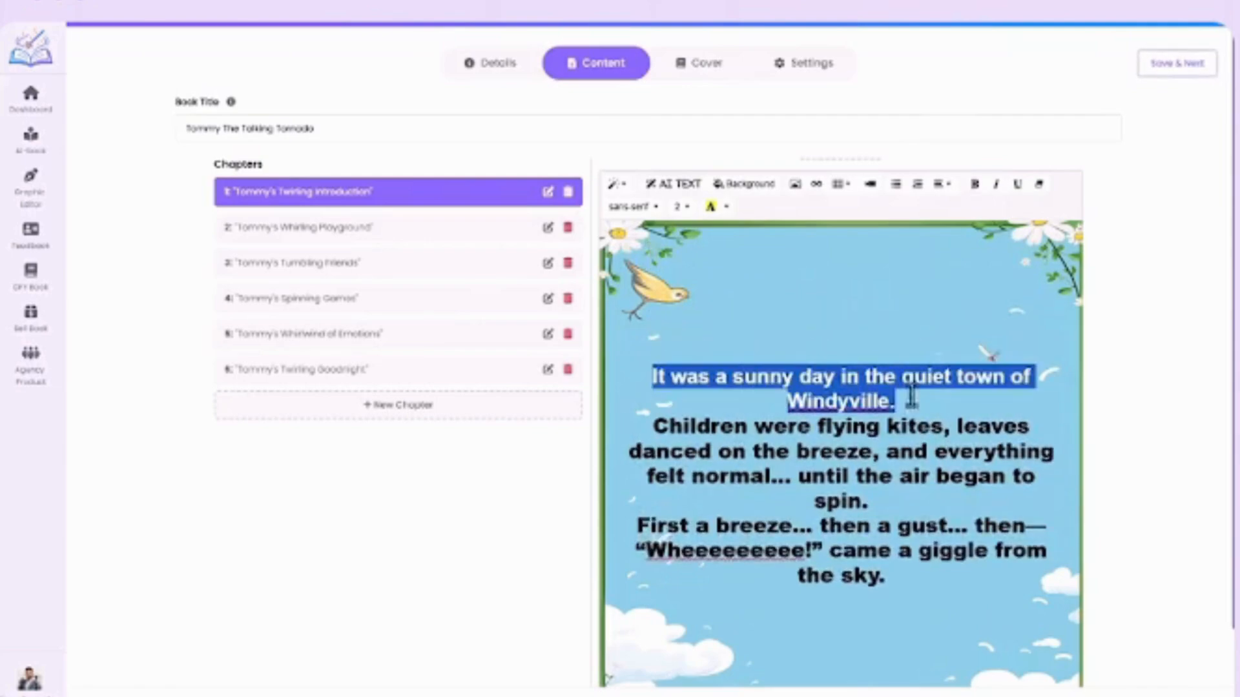
{"action": "left_click_drag", "start_coordinate": [885, 576], "coordinate": [651, 376]}
{"action": "left_click", "coordinate": [633, 207]}
{"action": "left_click", "coordinate": [650, 267]}
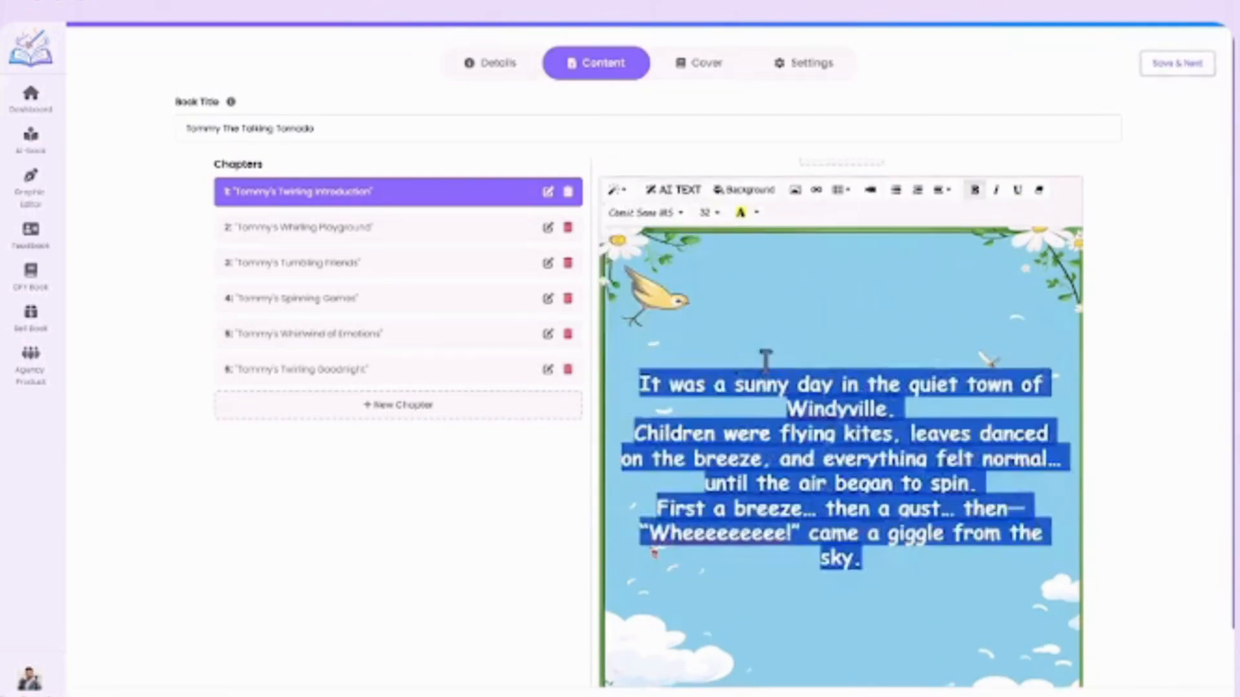
{"action": "left_click", "coordinate": [634, 427]}
{"action": "key", "text": "Return"}
{"action": "left_click", "coordinate": [656, 526]}
{"action": "key", "text": "Return"}
Insert the YouTube tornado video by its pasted link into the new blank page and centre it.
{"action": "scroll", "coordinate": [837, 342], "scroll_direction": "down", "scroll_amount": 10}
{"action": "left_click", "coordinate": [870, 130]}
{"action": "left_click", "coordinate": [584, 374]}
{"action": "type", "text": "https://www.youtube.com/watch?v=8ax6IC_gfog"}
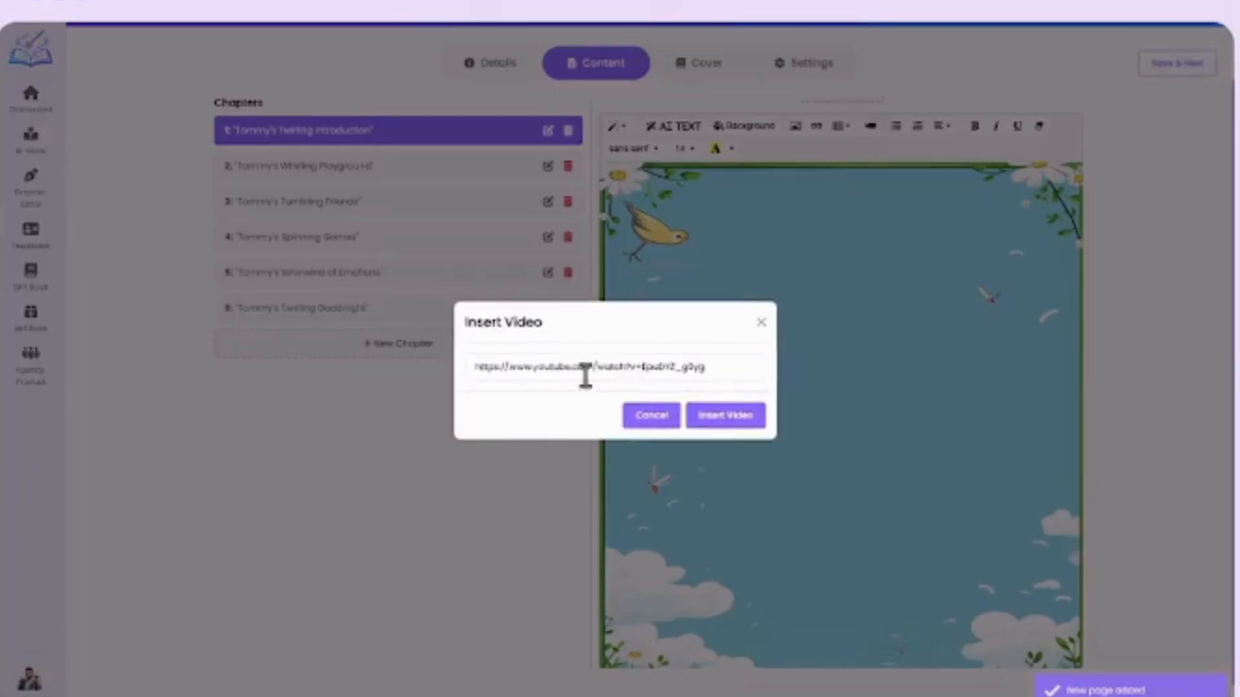
{"action": "left_click", "coordinate": [725, 415]}
{"action": "left_click", "coordinate": [949, 130]}
{"action": "left_click", "coordinate": [964, 156]}
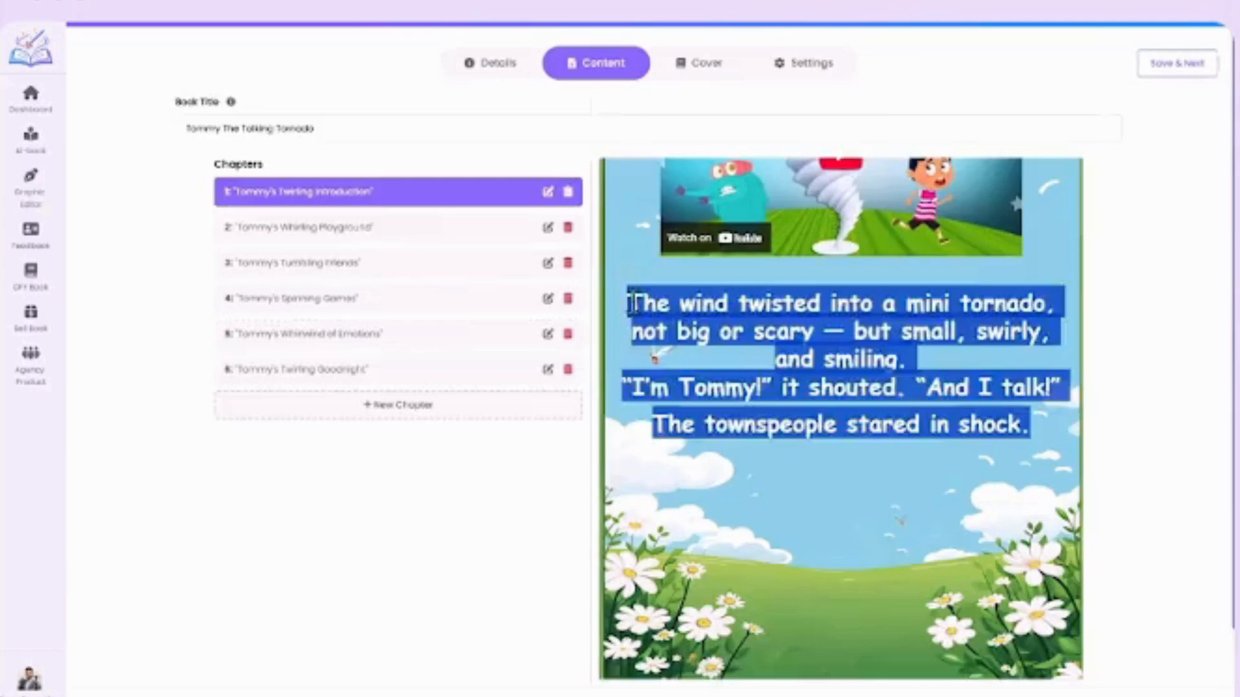
Look over the page with the video and story text, and save the content to continue to the cover stage.
{"action": "left_click", "coordinate": [924, 389]}
{"action": "scroll", "coordinate": [924, 389], "scroll_direction": "down", "scroll_amount": 1}
{"action": "scroll", "coordinate": [702, 368], "scroll_direction": "up", "scroll_amount": 1}
{"action": "left_click", "coordinate": [1174, 72]}
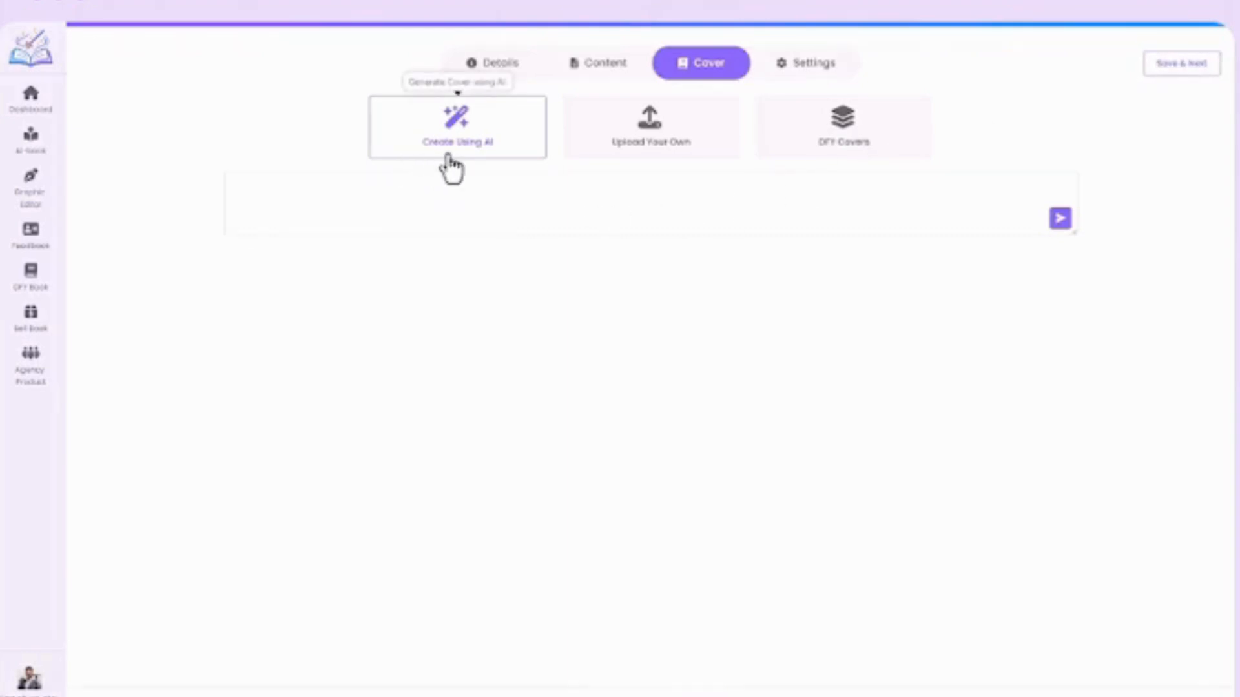
Generate front and back covers with AI from the pasted prompt describing "Tommy The Talking Tornado" as a whimsical character in a colorful storm scene.
{"action": "type", "text": "Create an imaginative and visually captivating illustration of 'Tommy The Talking Tornado' as a whimsical character with a mischievous smile, swirling winds for hair, and a voice bubble filled with playful dialogue. Show Tommy in a colorful, dynamic storm scene, interacting with other weather elements like raindrops and lightning bolts, conveying a sense of wonder and magic. Let your creativity run wild and bring this unique and enchanting character to life in a way that sparks the imagination and delights the viewer."}
{"action": "left_click", "coordinate": [1063, 220]}
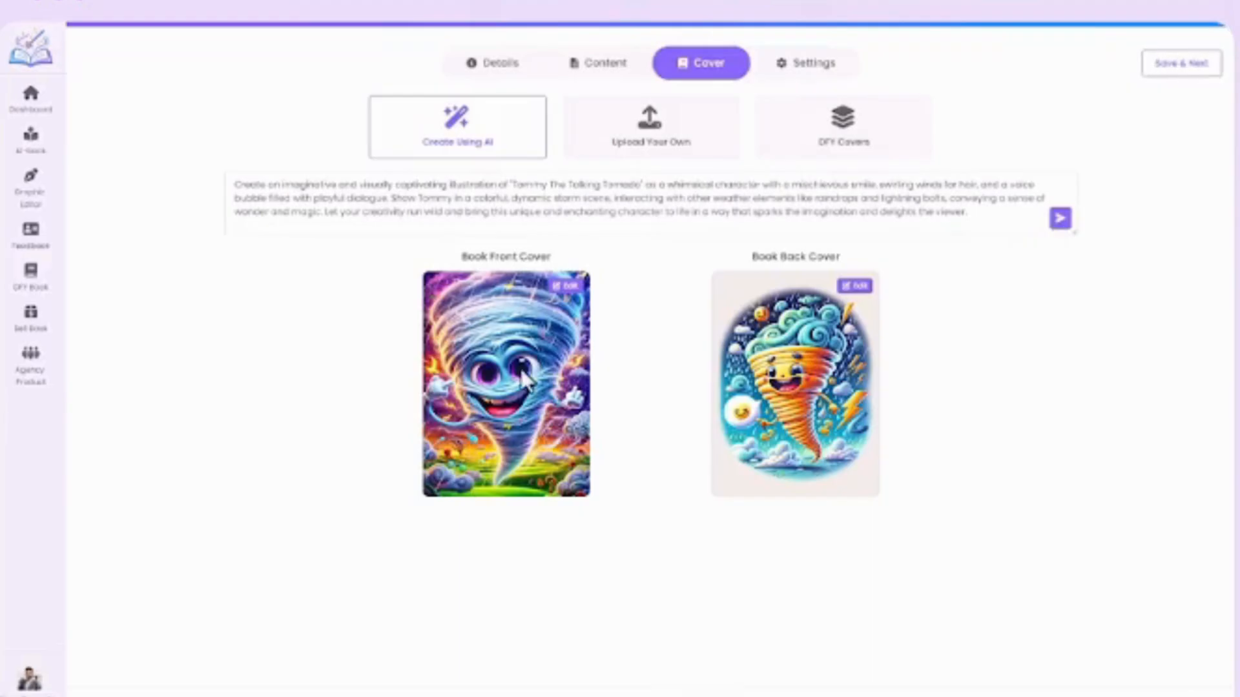
Upload custom covers, using the Artboard image for the front and the "back cover" image for the back.
{"action": "left_click", "coordinate": [650, 126]}
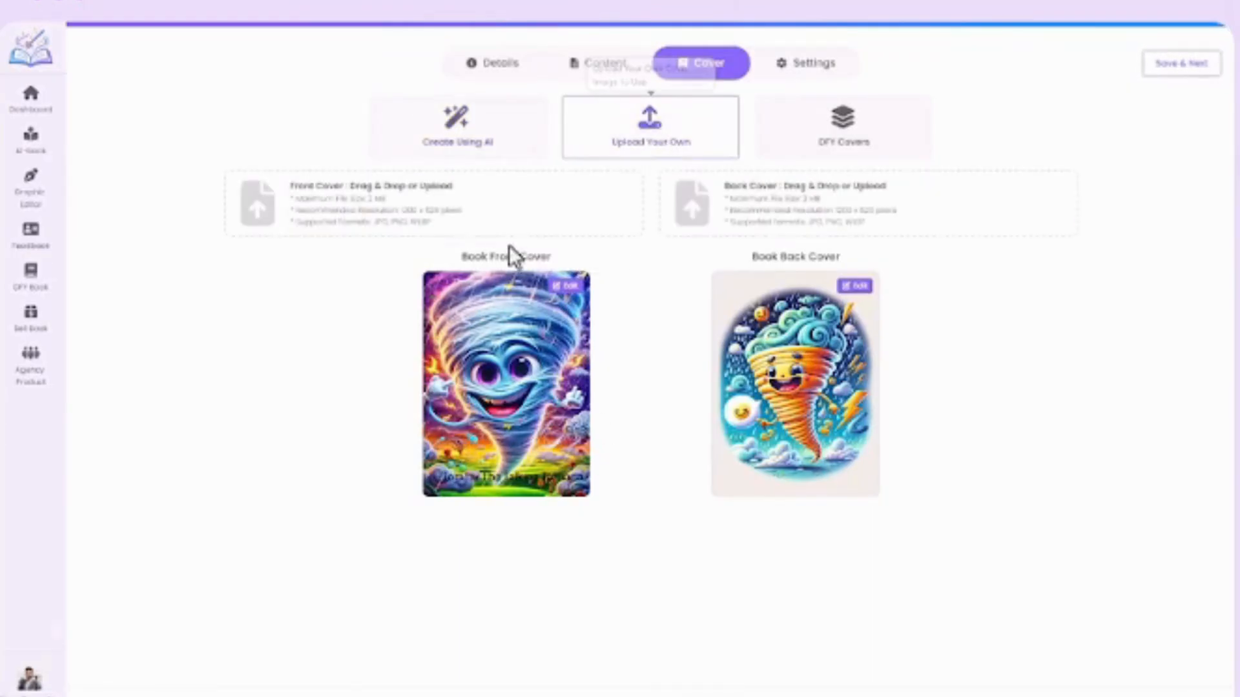
{"action": "left_click", "coordinate": [535, 231]}
{"action": "double_click", "coordinate": [129, 132]}
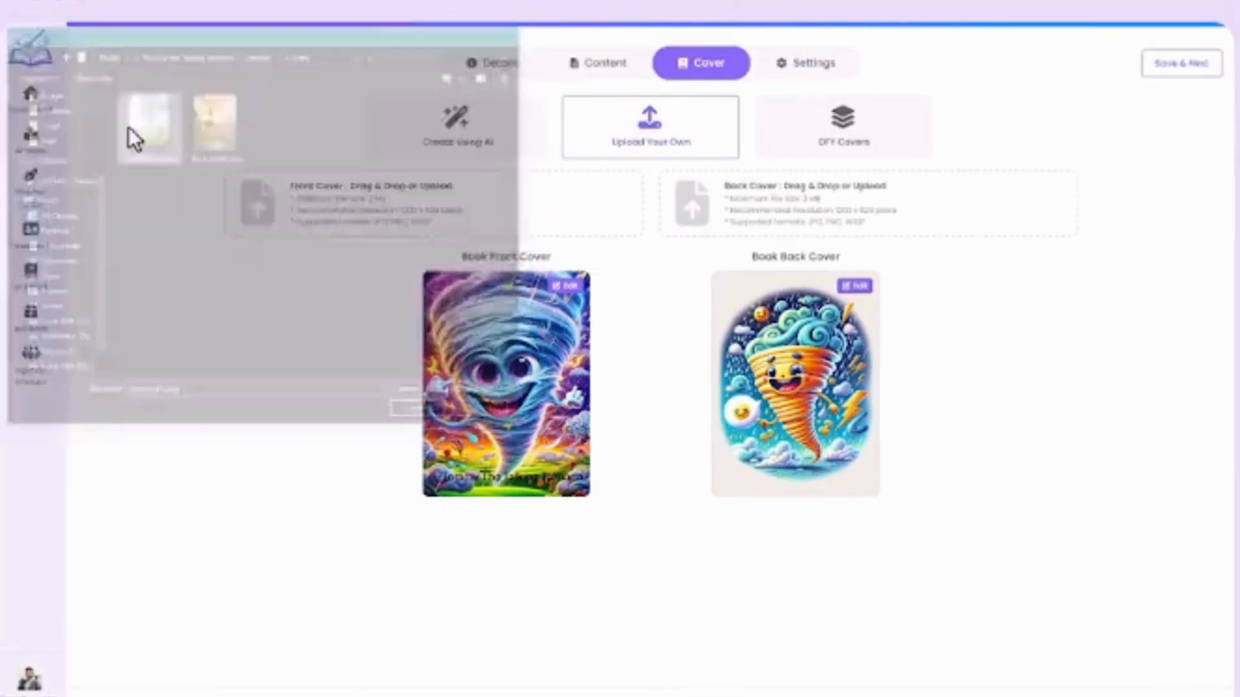
{"action": "left_click", "coordinate": [771, 230]}
{"action": "double_click", "coordinate": [215, 147]}
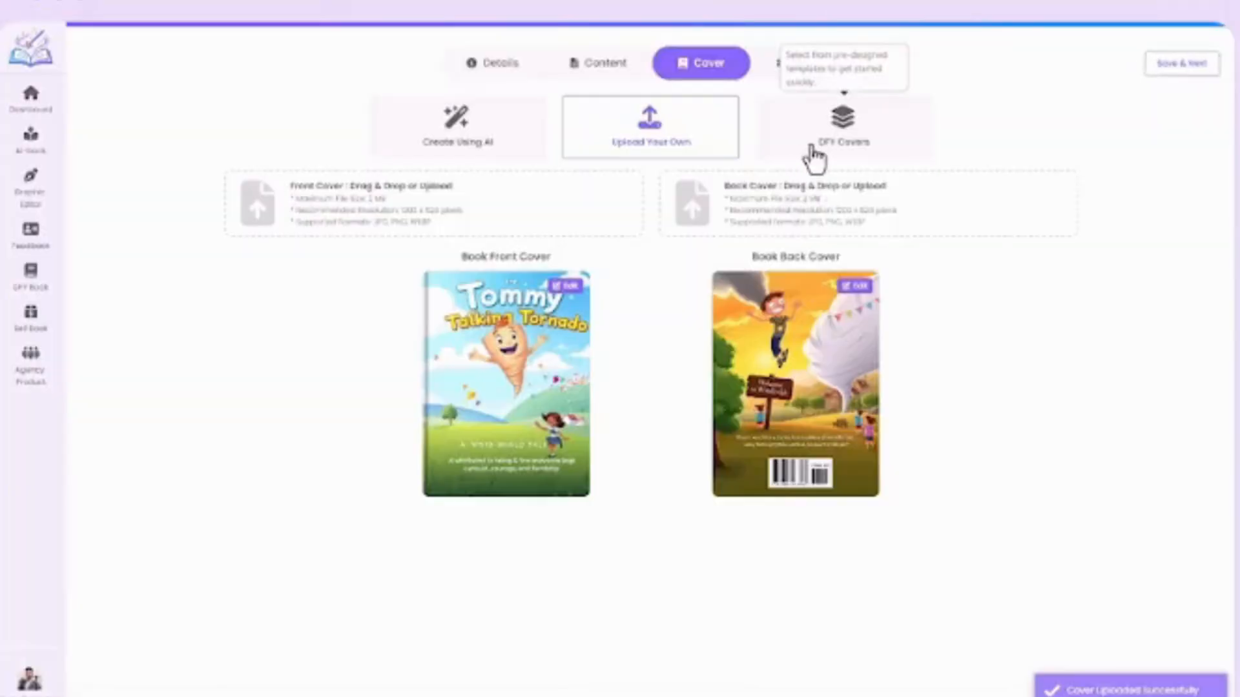
Browse the ready-made DFY covers without choosing one, and save the uploaded covers to continue to the book settings.
{"action": "left_click", "coordinate": [819, 155]}
{"action": "middle_click", "coordinate": [816, 158]}
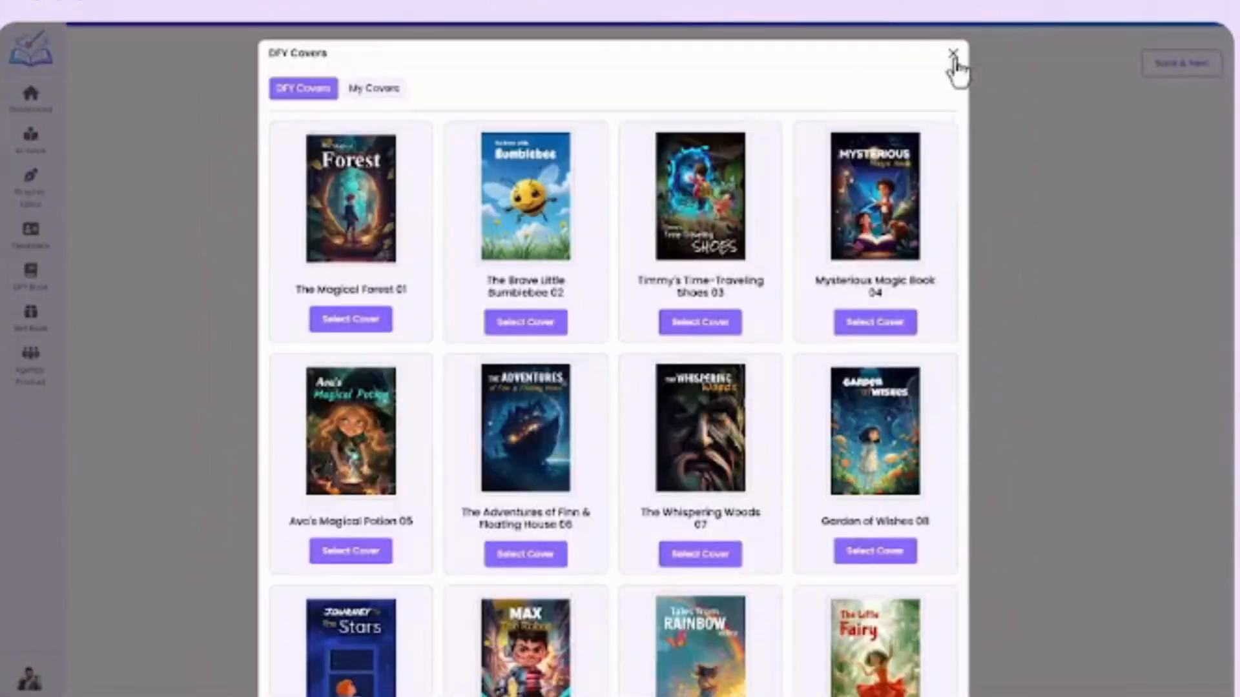
{"action": "left_click", "coordinate": [954, 57]}
{"action": "left_click", "coordinate": [1180, 64]}
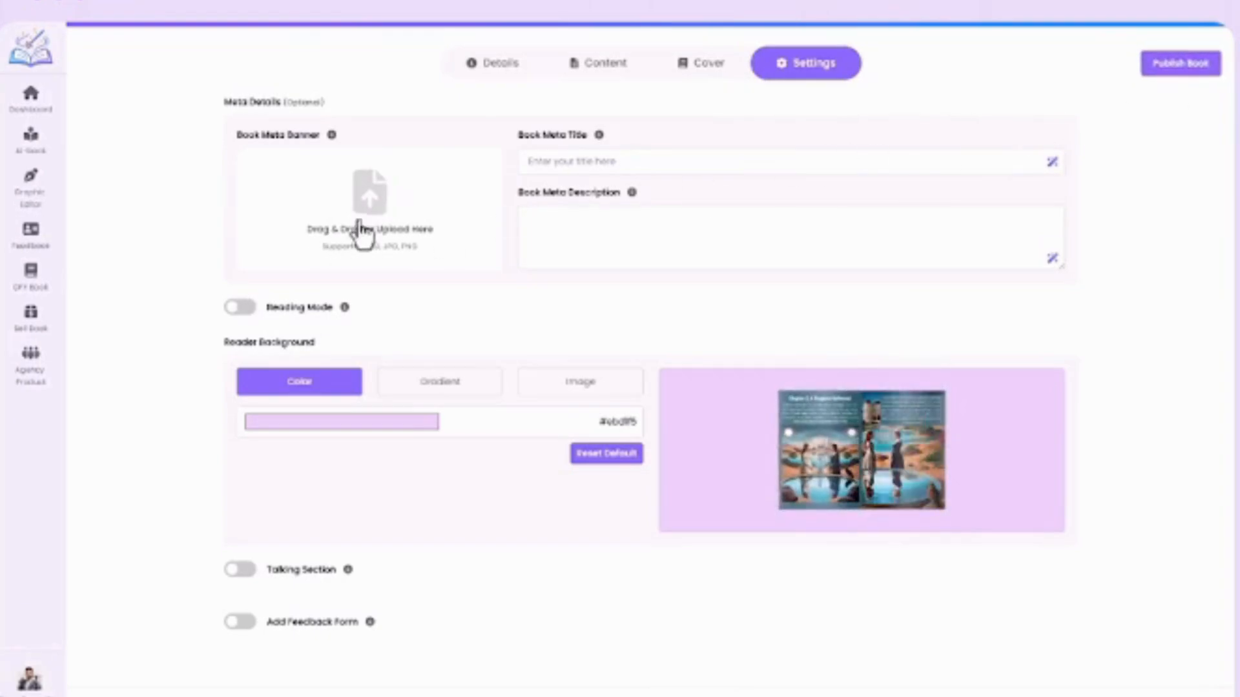
Upload the front cover as meta banner and enter the meta title "Tommy The Talking Tornado" and the description beginning "Join Tommy, the cheerful little tornado".
{"action": "left_click", "coordinate": [362, 230]}
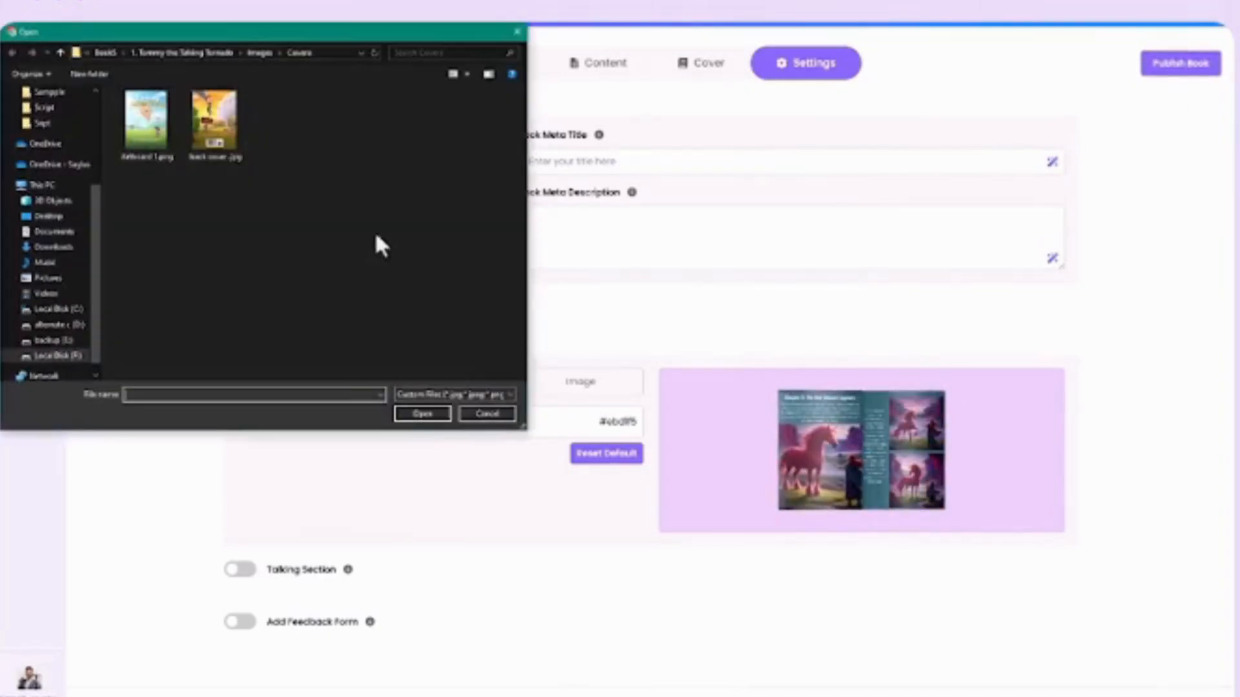
{"action": "double_click", "coordinate": [155, 144]}
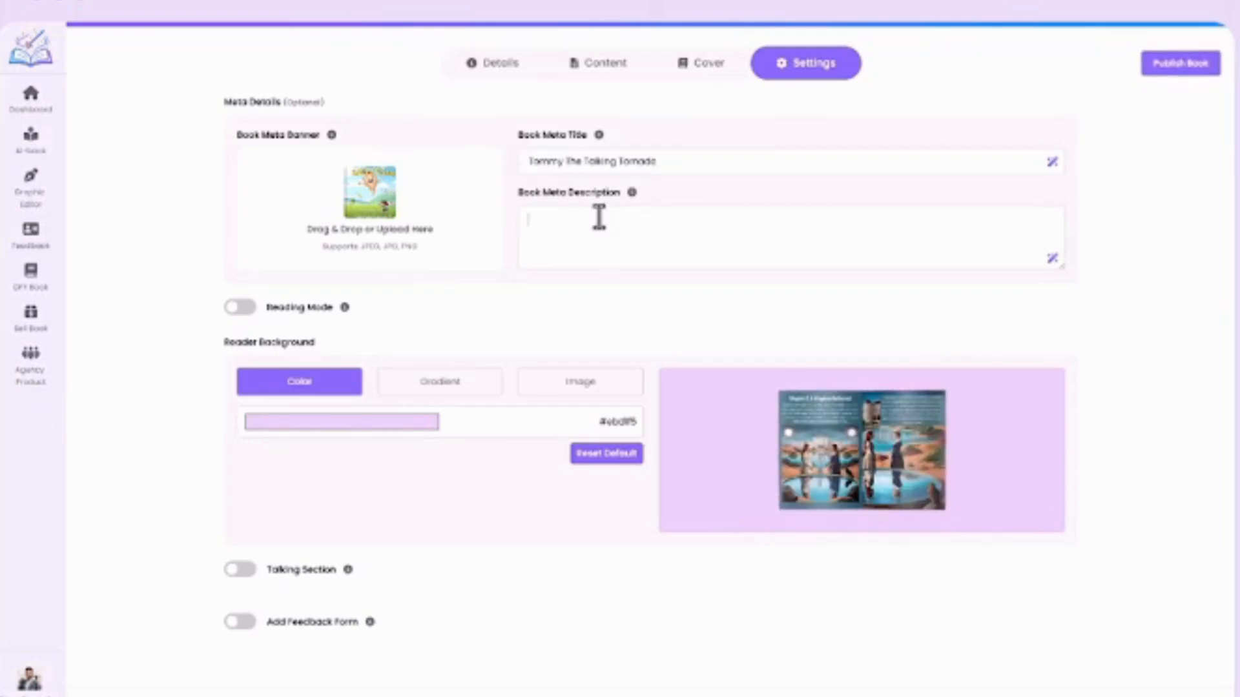
{"action": "type", "text": "Join Tommy, the cheerful little tornado who loves to talk, twirl, and make new friends. From fun playground adventures to heartwarming lessons, this delightful story brings laughter, kindness, and imagination to every page. Perfect for kids who enjoy magical and exciting tales!"}
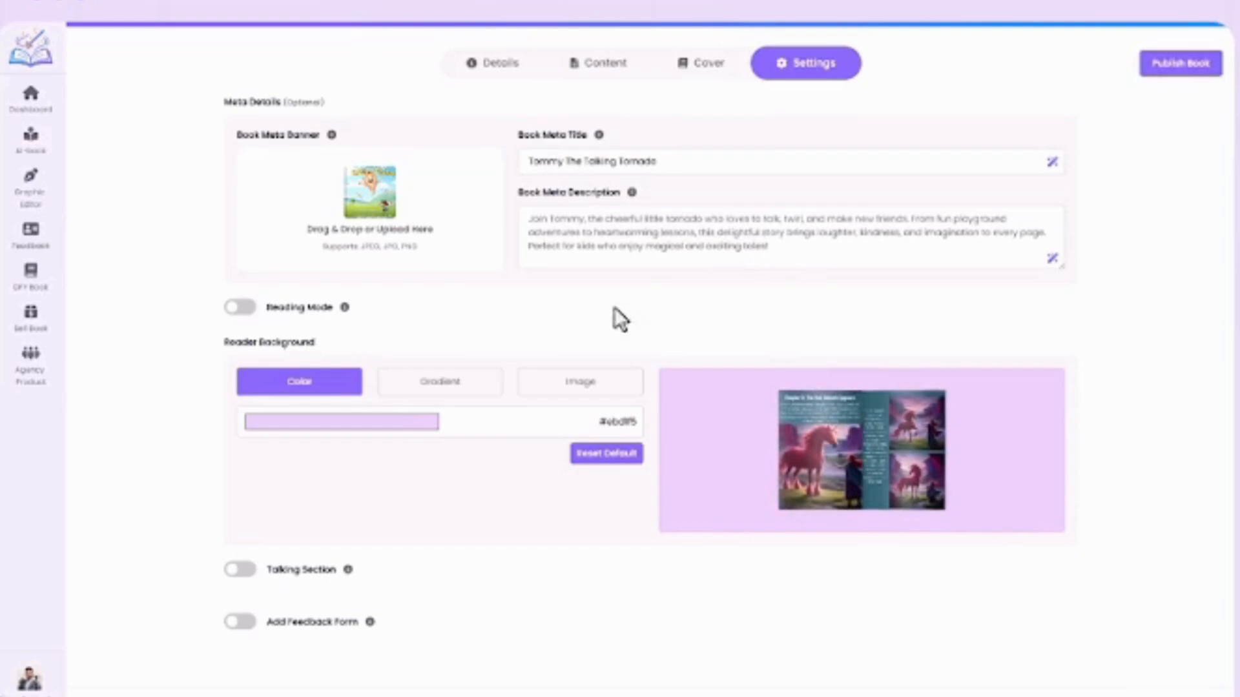
Enable the reading mode setting, try Tablet Mode and choose Flip Mode for the book.
{"action": "left_click", "coordinate": [245, 309]}
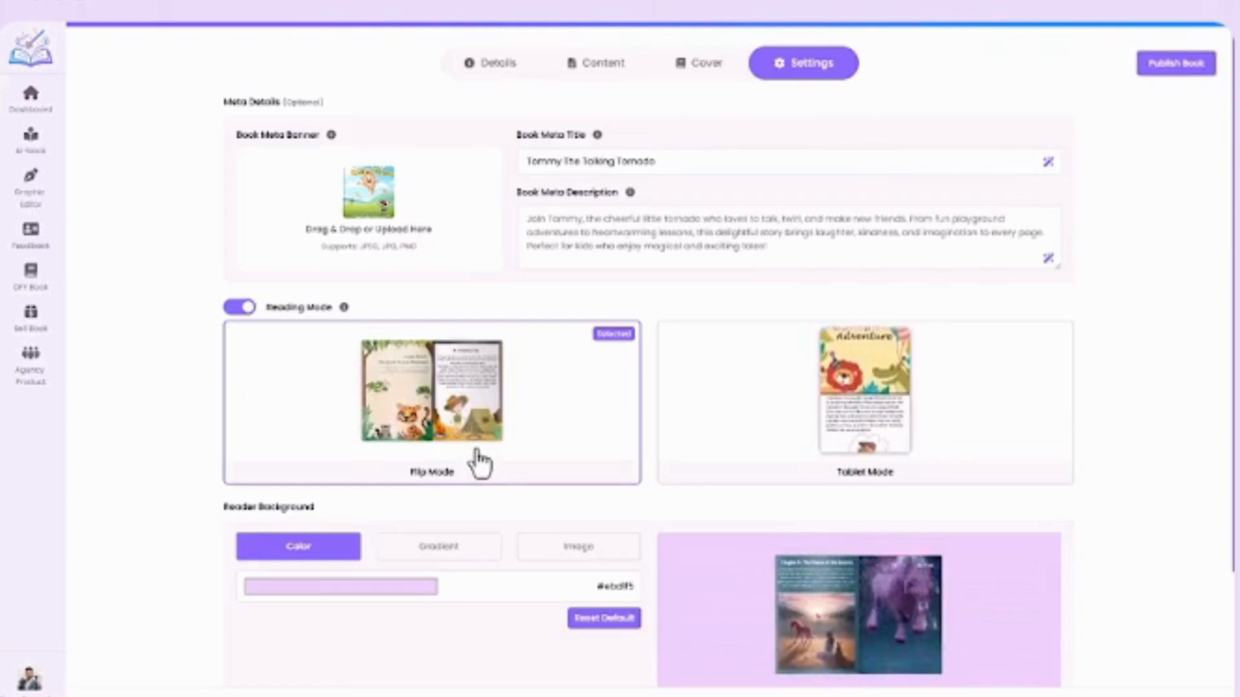
{"action": "left_click", "coordinate": [835, 481]}
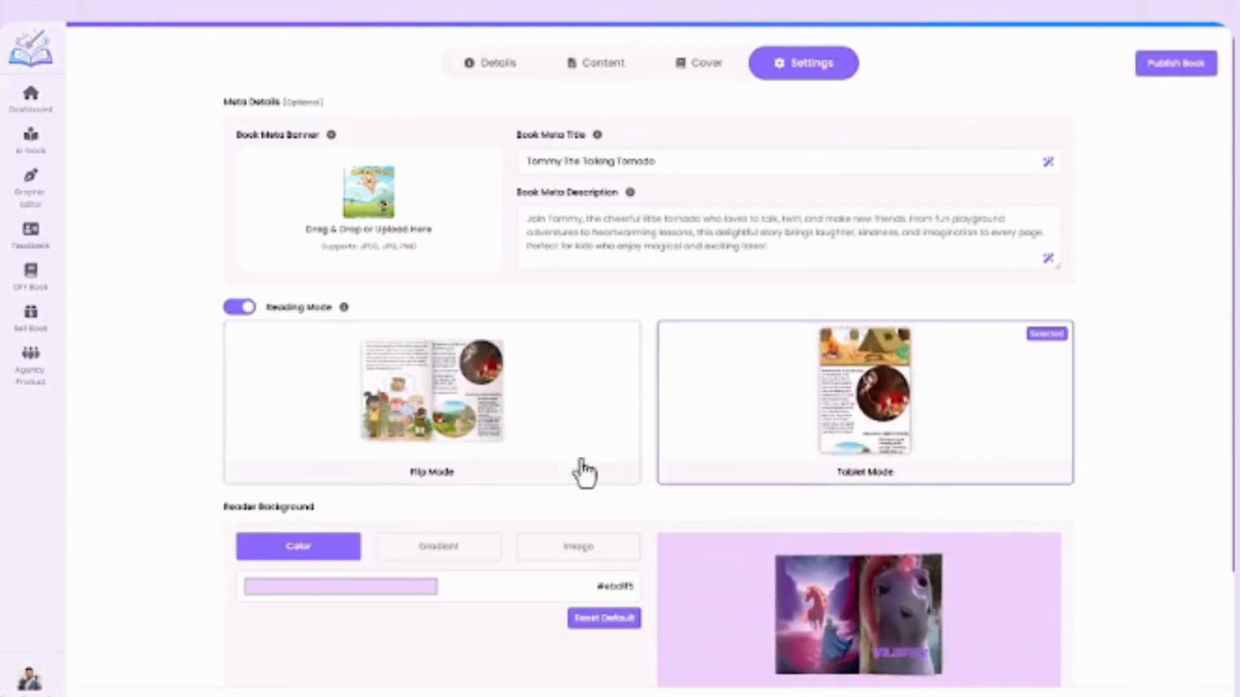
{"action": "left_click", "coordinate": [525, 469]}
Set the reader background to an uploaded image, using the blue sky illustration with the yellow bird.
{"action": "scroll", "coordinate": [520, 458], "scroll_direction": "down", "scroll_amount": 2}
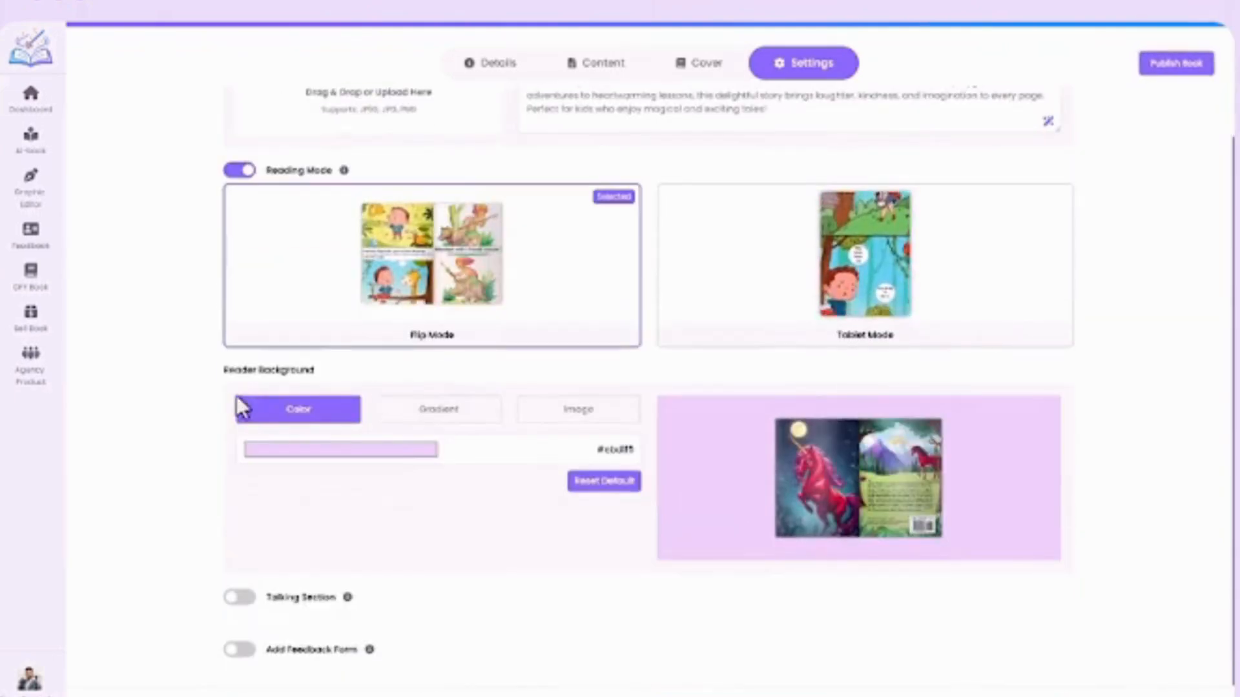
{"action": "left_click", "coordinate": [417, 426]}
{"action": "left_click", "coordinate": [576, 427]}
{"action": "left_click", "coordinate": [396, 462]}
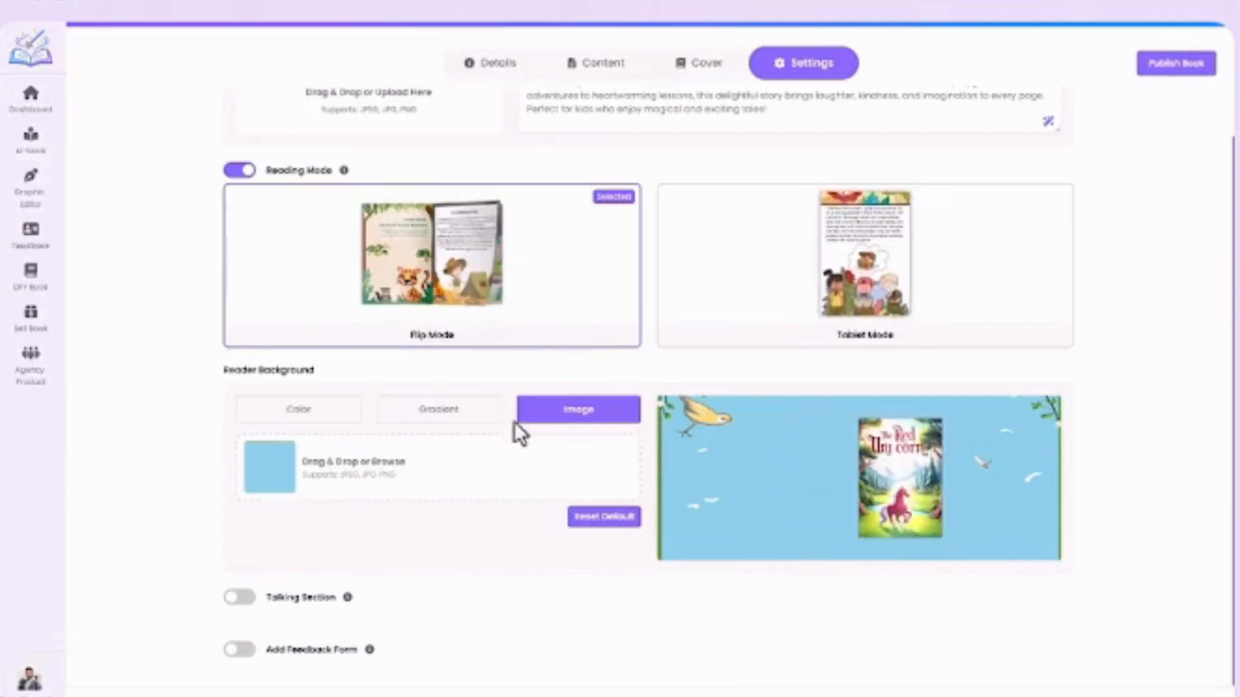
Enable the talking section and look through the list of AI voices.
{"action": "left_click", "coordinate": [239, 597]}
{"action": "scroll", "coordinate": [245, 594], "scroll_direction": "down", "scroll_amount": 3}
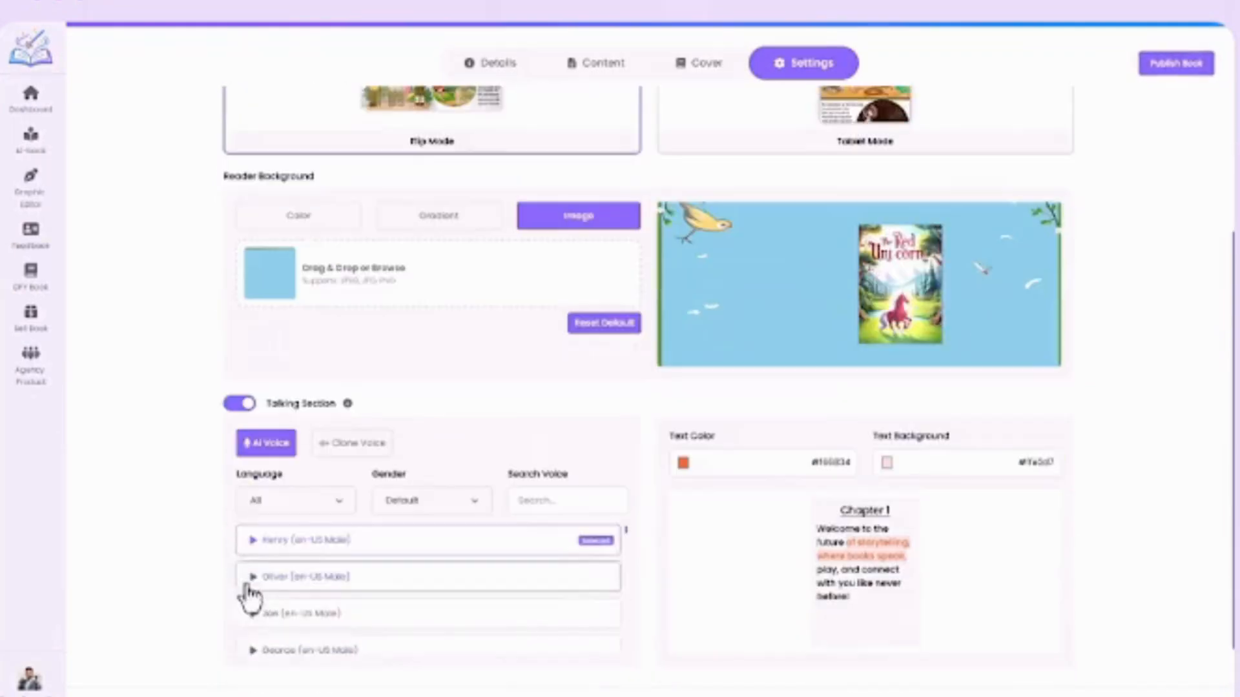
{"action": "scroll", "coordinate": [415, 549], "scroll_direction": "down", "scroll_amount": 10}
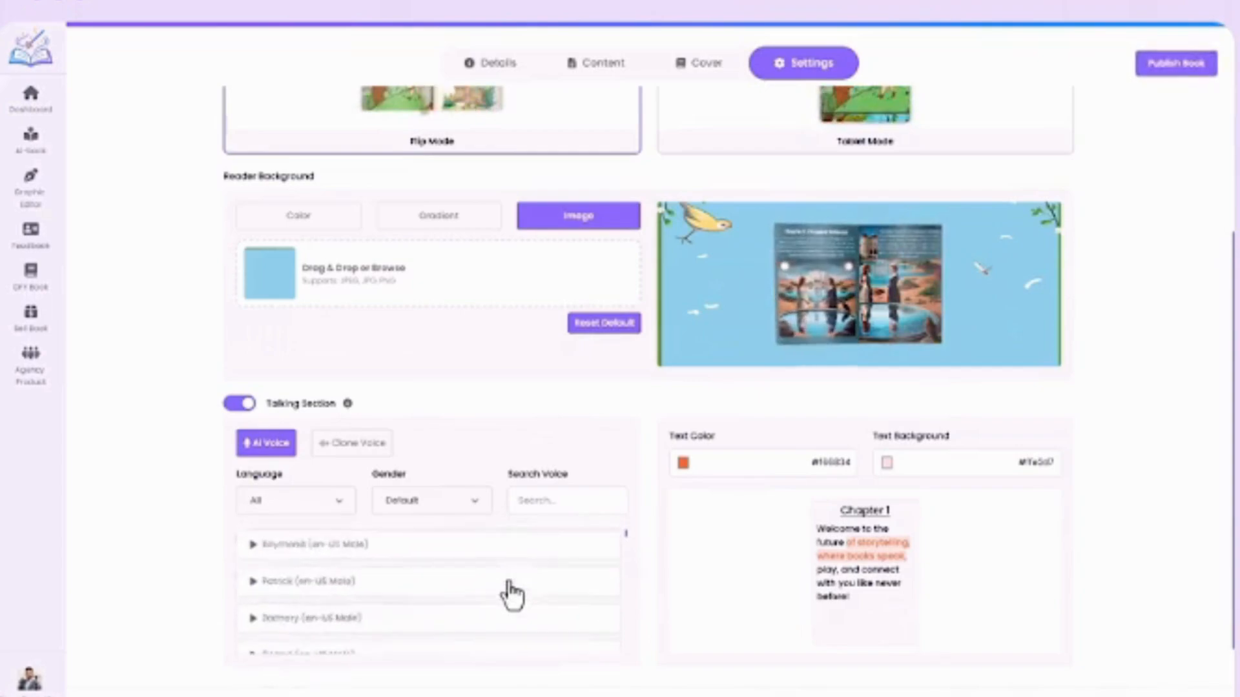
{"action": "scroll", "coordinate": [509, 583], "scroll_direction": "down", "scroll_amount": 2}
Examine the language and gender filters for the AI voices and the Clone Voice upload option, and return to AI Voice.
{"action": "left_click", "coordinate": [341, 502]}
{"action": "scroll", "coordinate": [312, 413], "scroll_direction": "down", "scroll_amount": 5}
{"action": "left_click", "coordinate": [452, 509]}
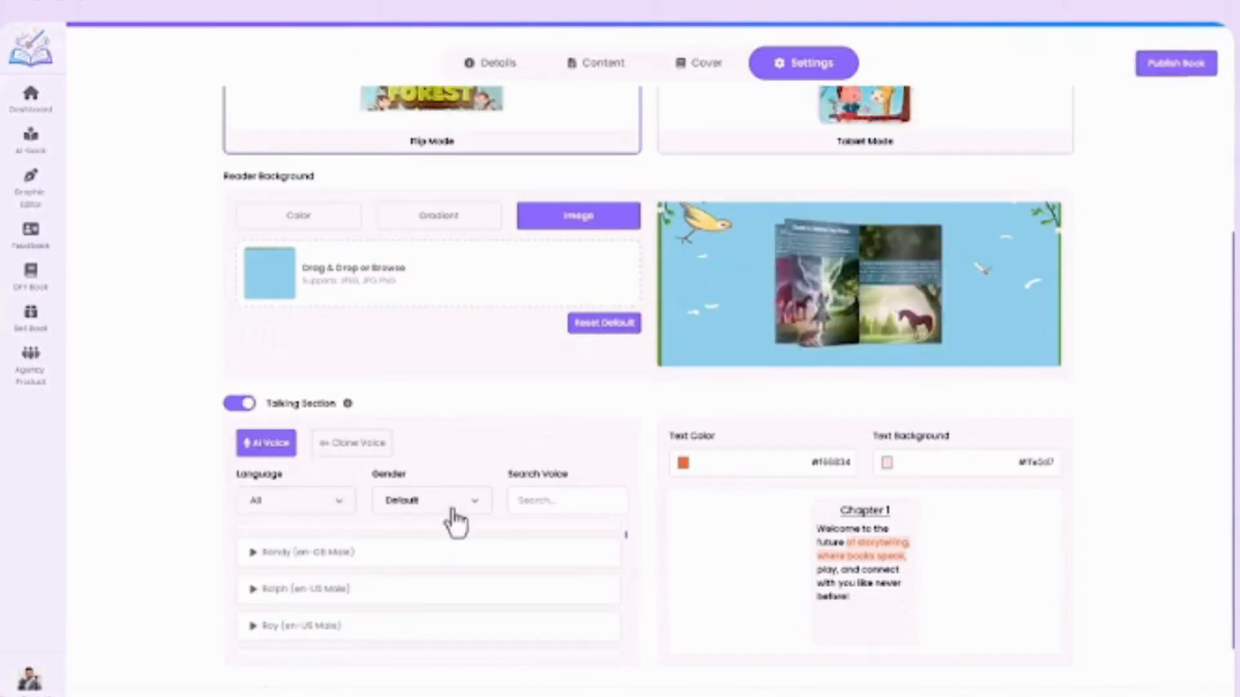
{"action": "left_click", "coordinate": [452, 510]}
{"action": "scroll", "coordinate": [447, 526], "scroll_direction": "down", "scroll_amount": 1}
{"action": "left_click", "coordinate": [352, 390]}
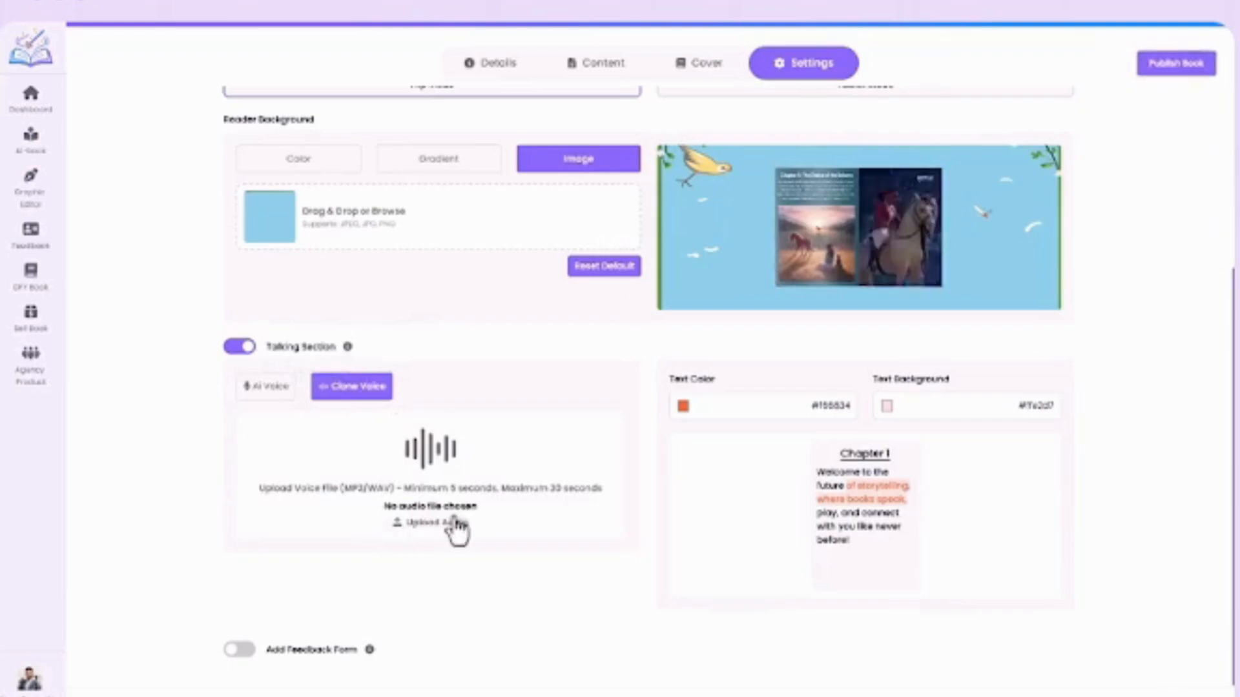
{"action": "left_click", "coordinate": [267, 389]}
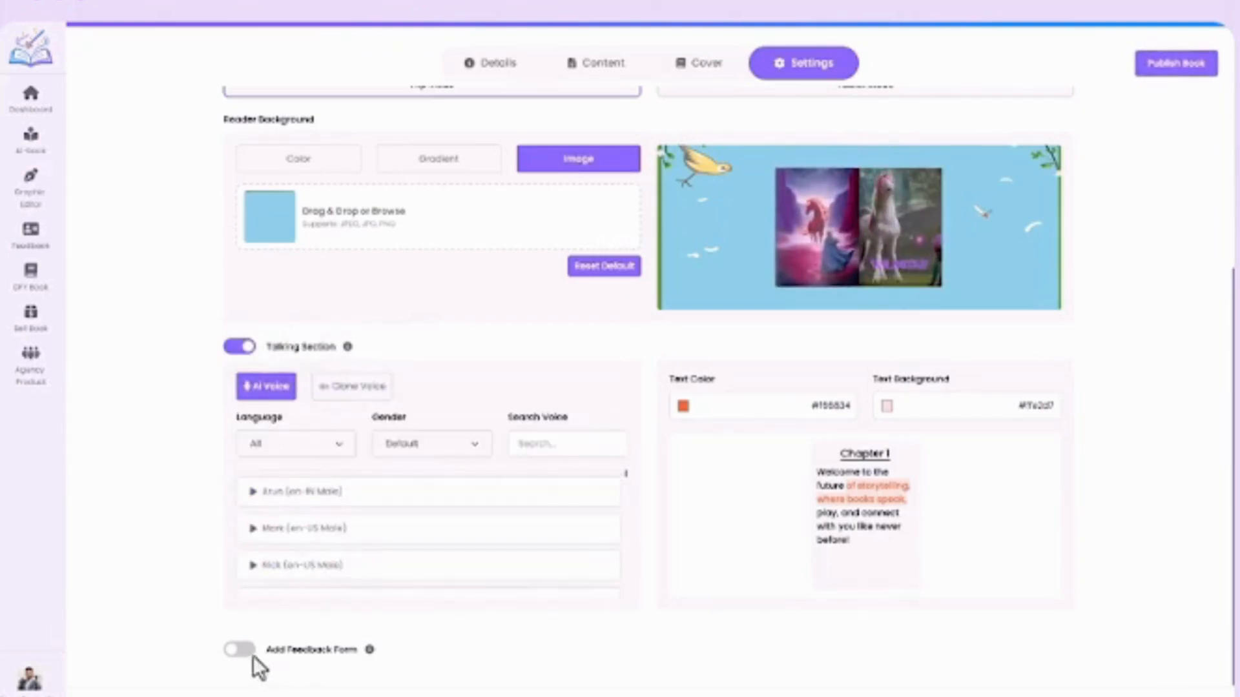
Add a feedback form to the book and lower the page number on which it appears.
{"action": "scroll", "coordinate": [281, 637], "scroll_direction": "down", "scroll_amount": 1}
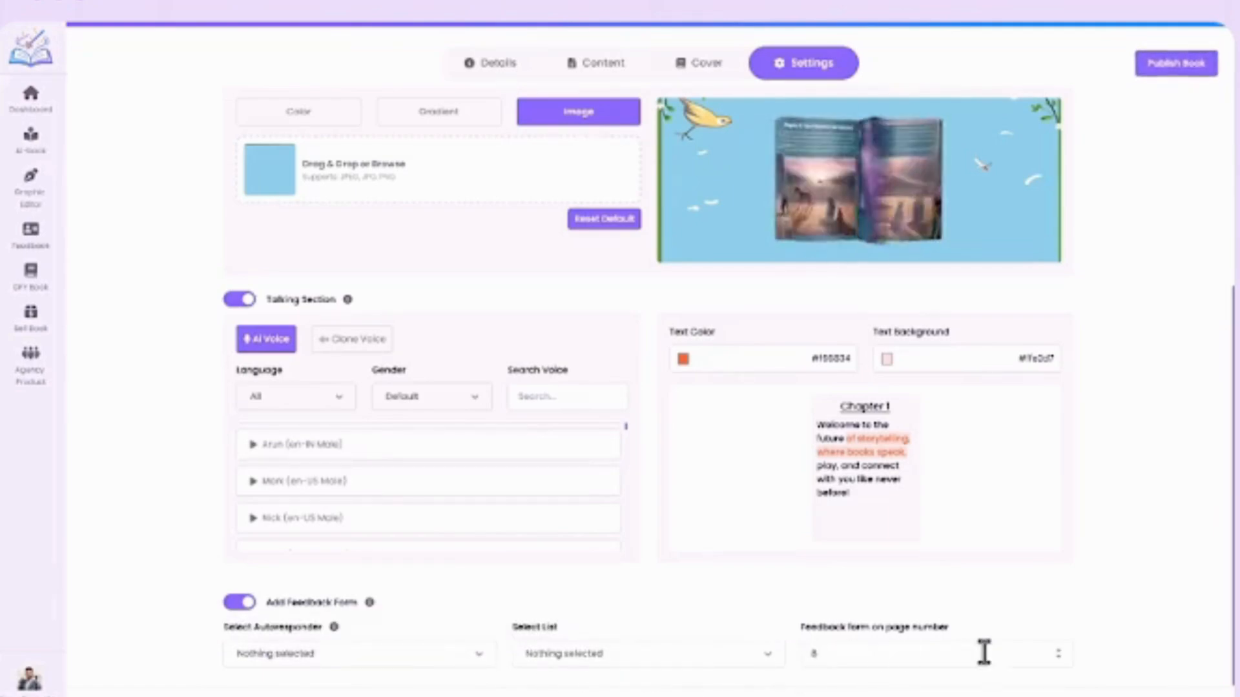
{"action": "left_click", "coordinate": [1060, 658]}
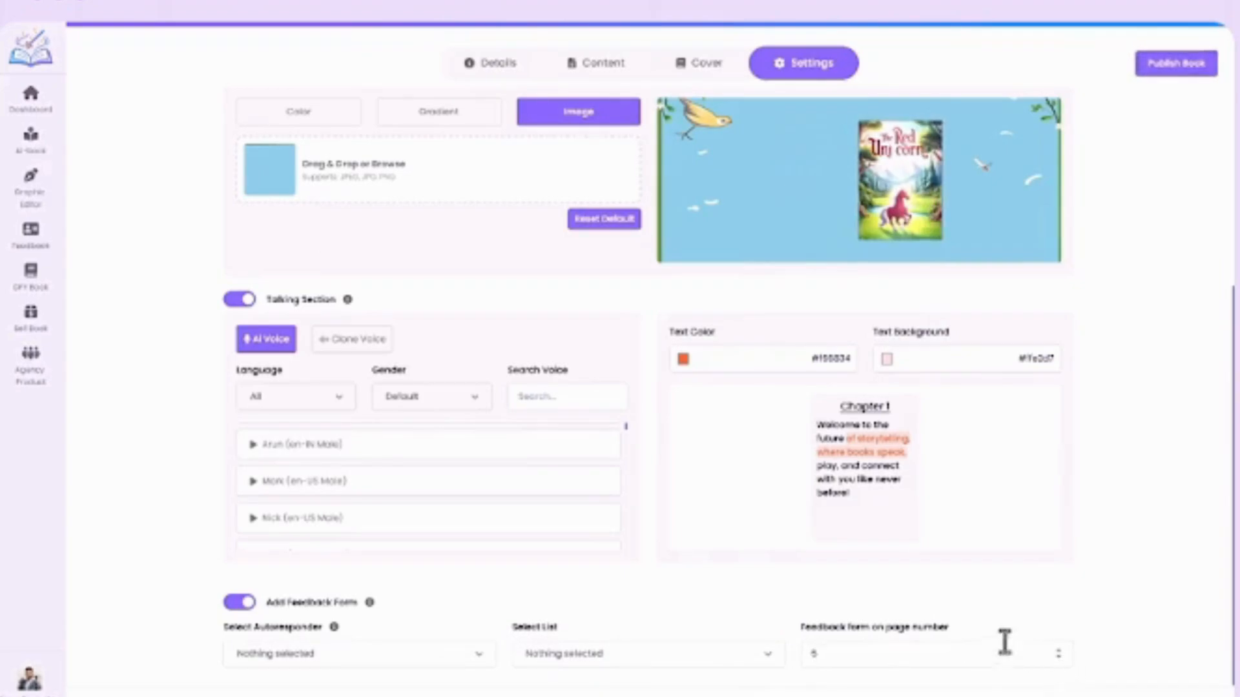
{"action": "scroll", "coordinate": [944, 629], "scroll_direction": "up", "scroll_amount": 5}
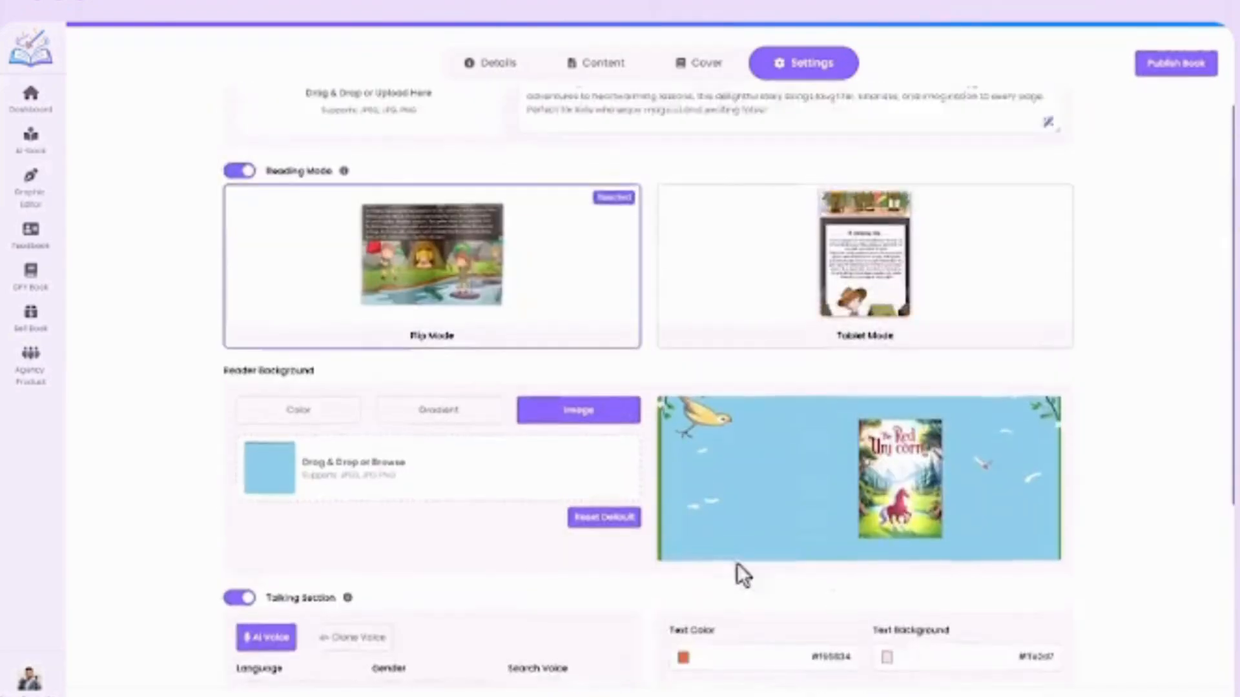
Publish the book and copy its link from the sharing options.
{"action": "left_click", "coordinate": [1179, 79]}
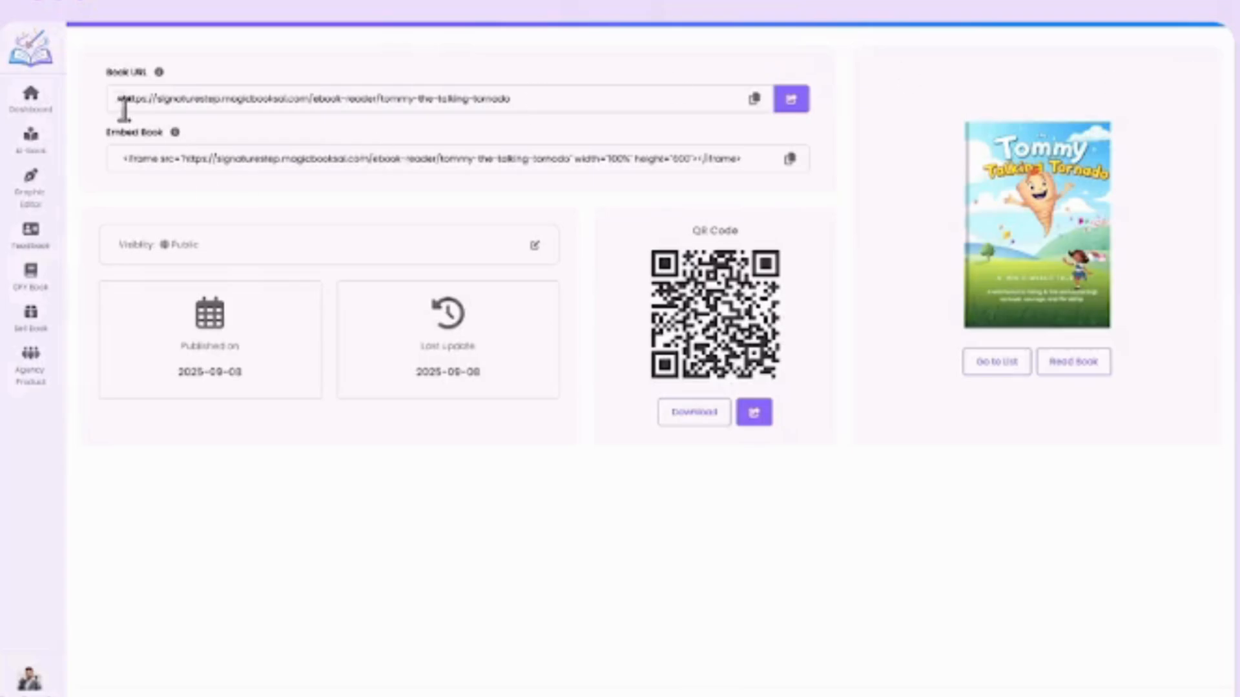
{"action": "left_click", "coordinate": [790, 102]}
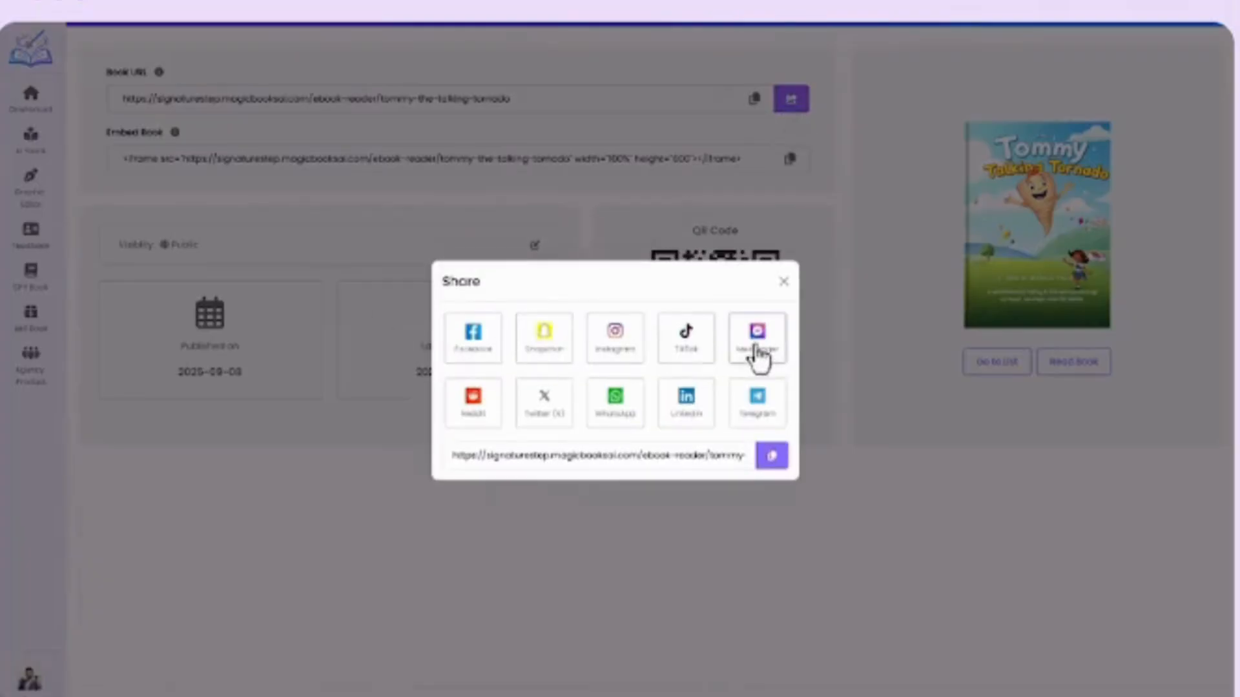
{"action": "left_click", "coordinate": [778, 460]}
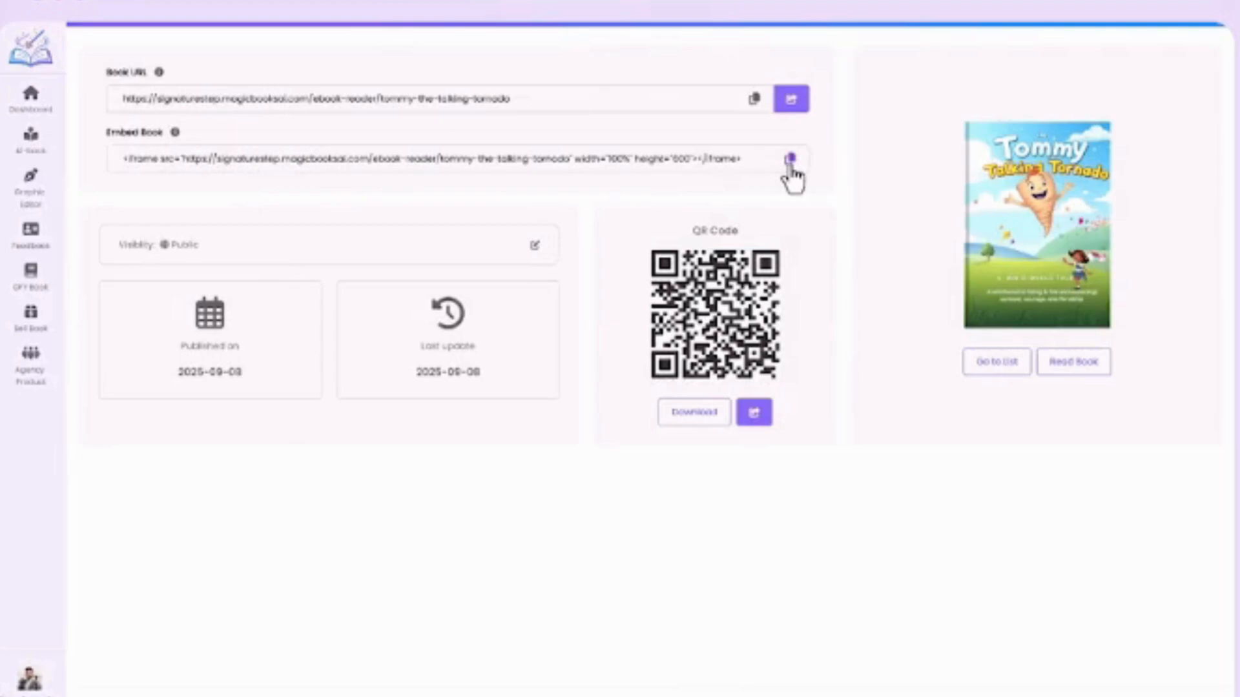
Examine the book's visibility choices, including Password Protected, and close them without saving.
{"action": "left_click", "coordinate": [535, 246]}
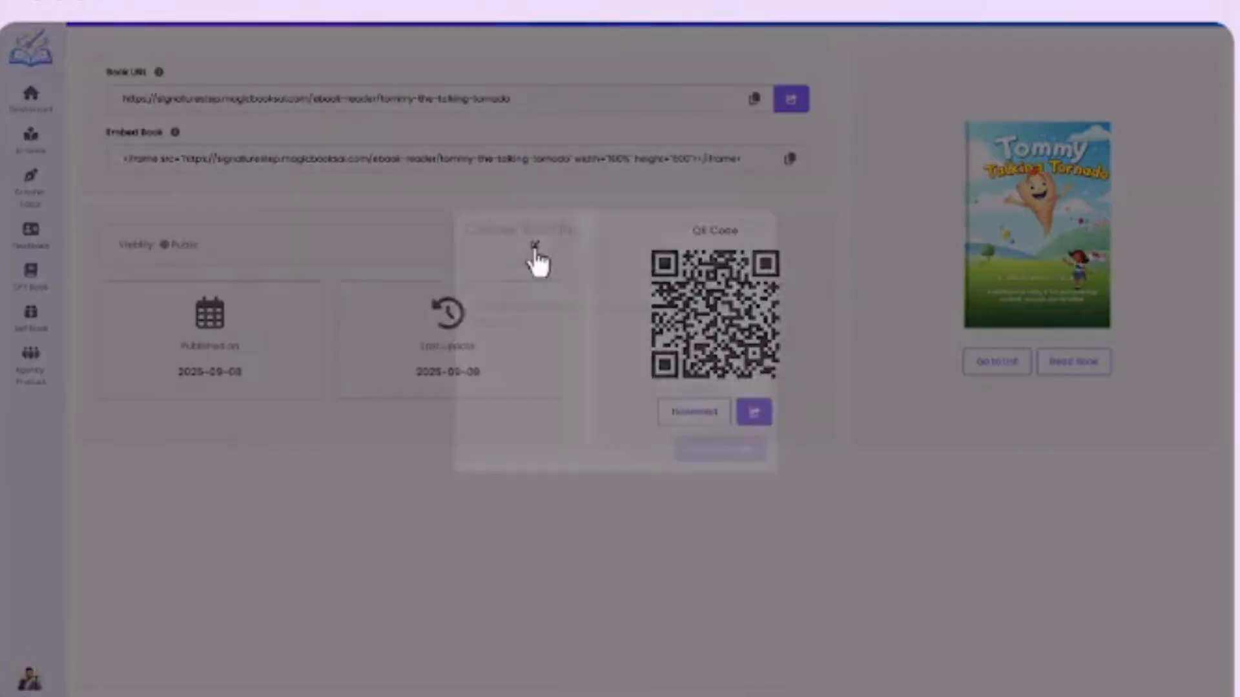
{"action": "left_click", "coordinate": [664, 305]}
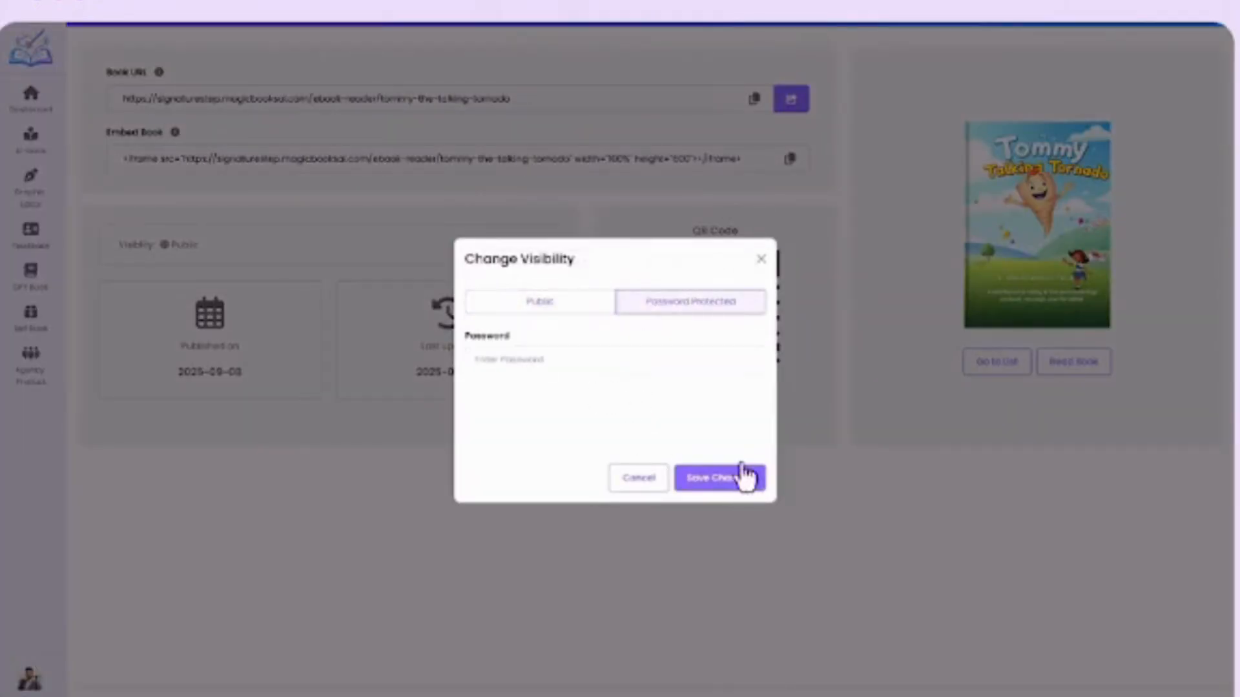
{"action": "left_click", "coordinate": [761, 259]}
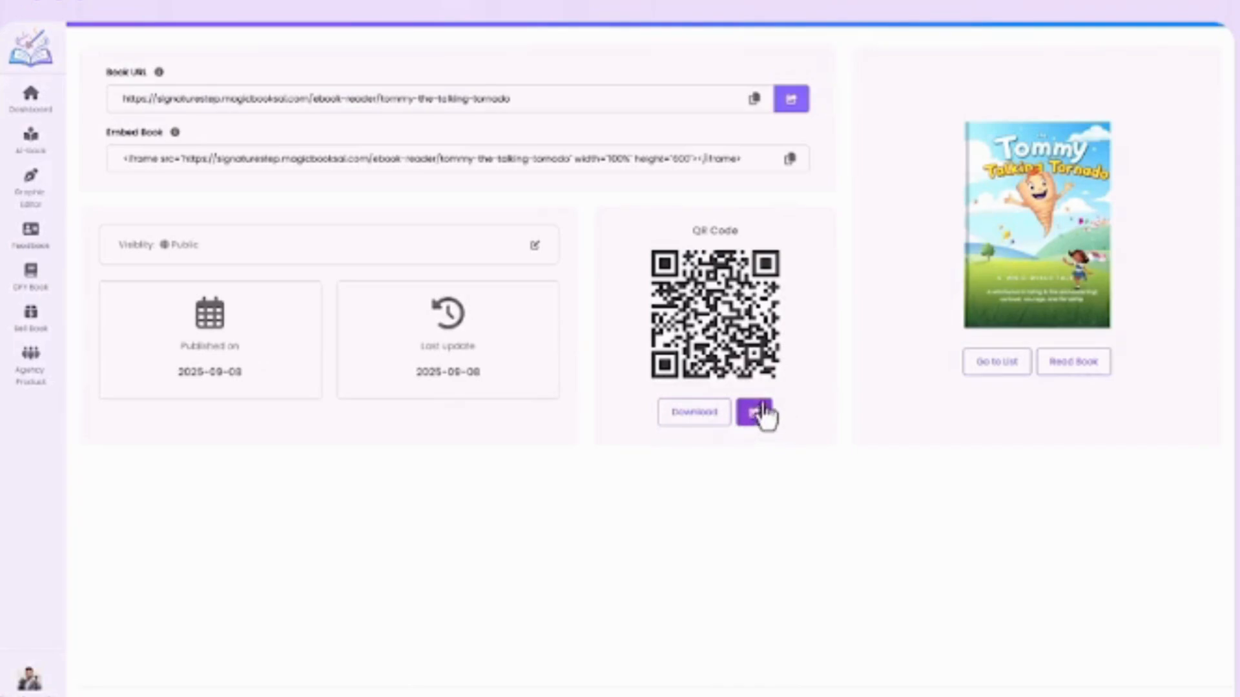
Open the published book, page through to "A Girl Named Bree", dismissing the feedback form, and play the narration of that chapter's text page.
{"action": "left_click", "coordinate": [1073, 364]}
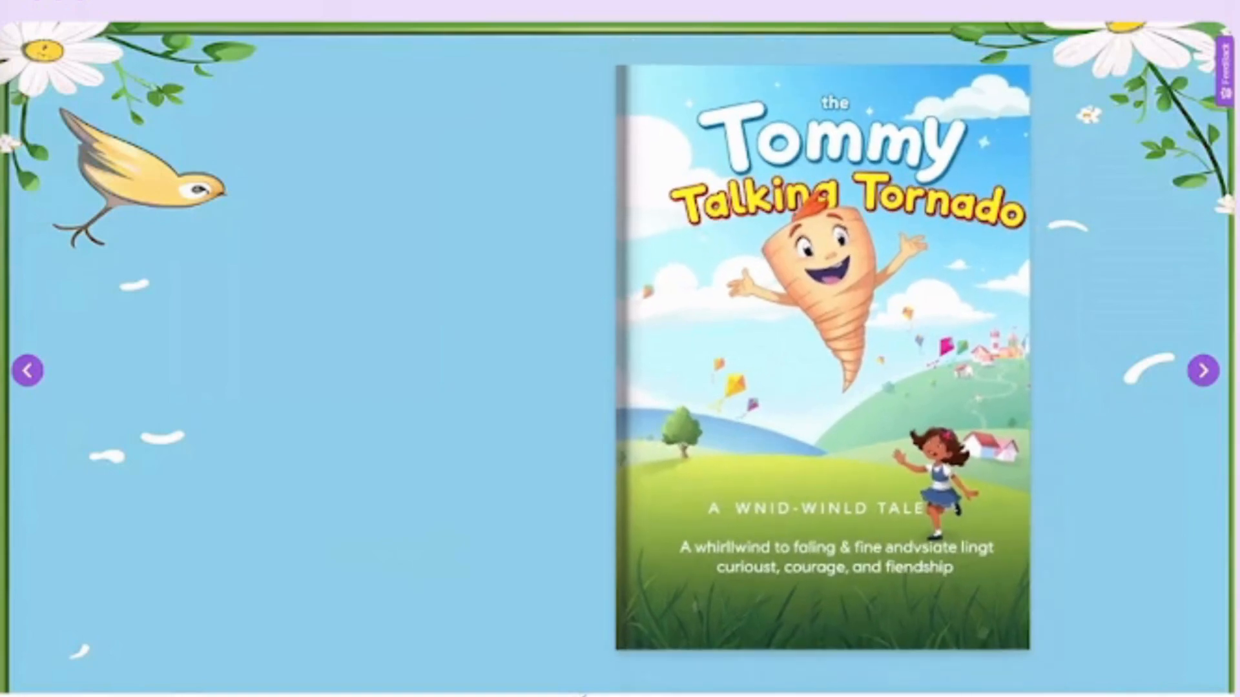
{"action": "left_click", "coordinate": [1202, 378]}
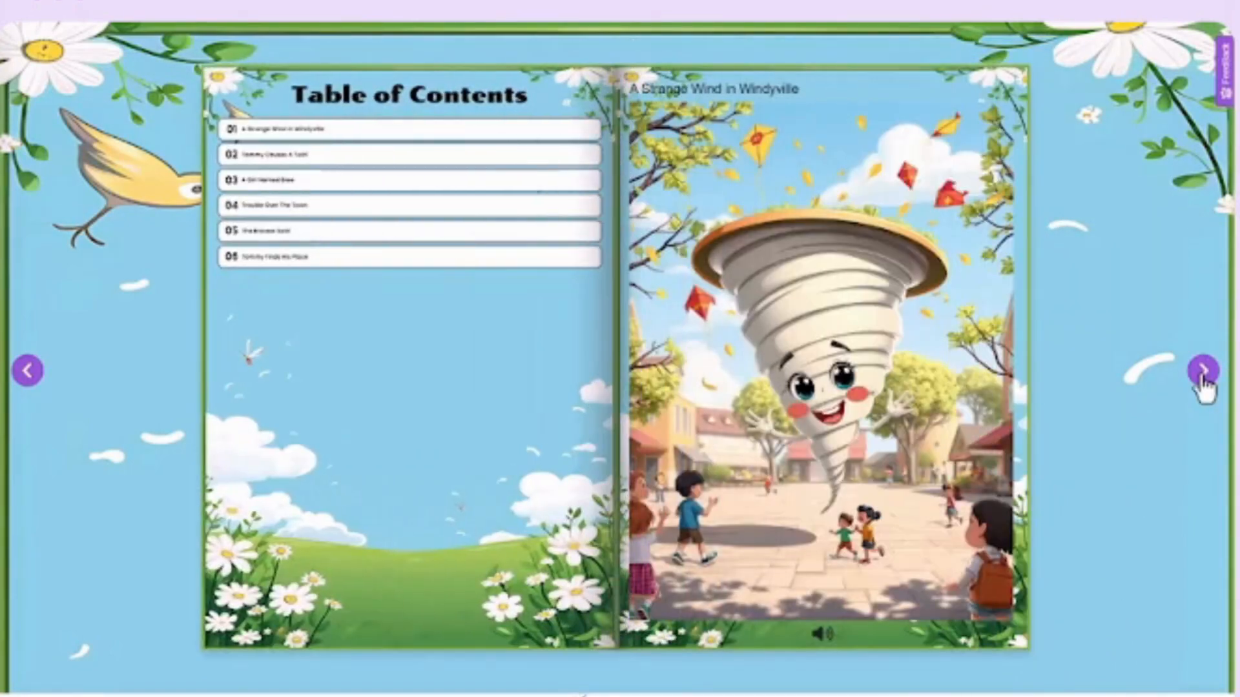
{"action": "left_click", "coordinate": [1202, 378]}
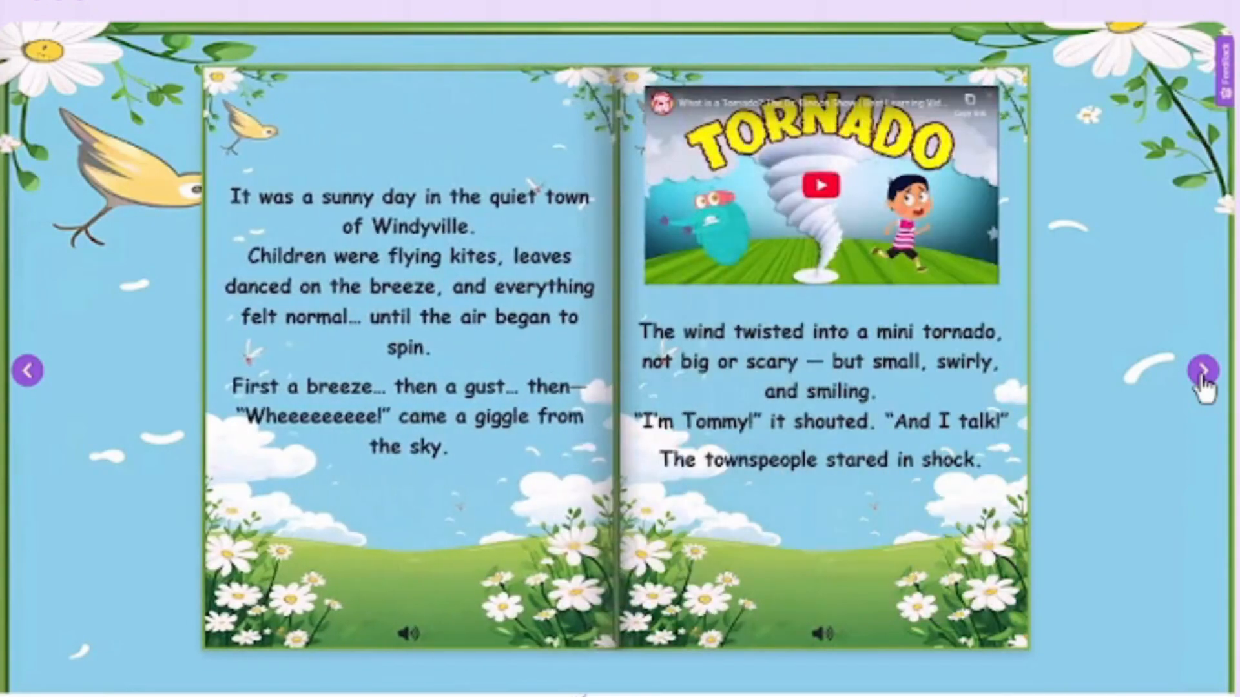
{"action": "left_click", "coordinate": [1202, 377]}
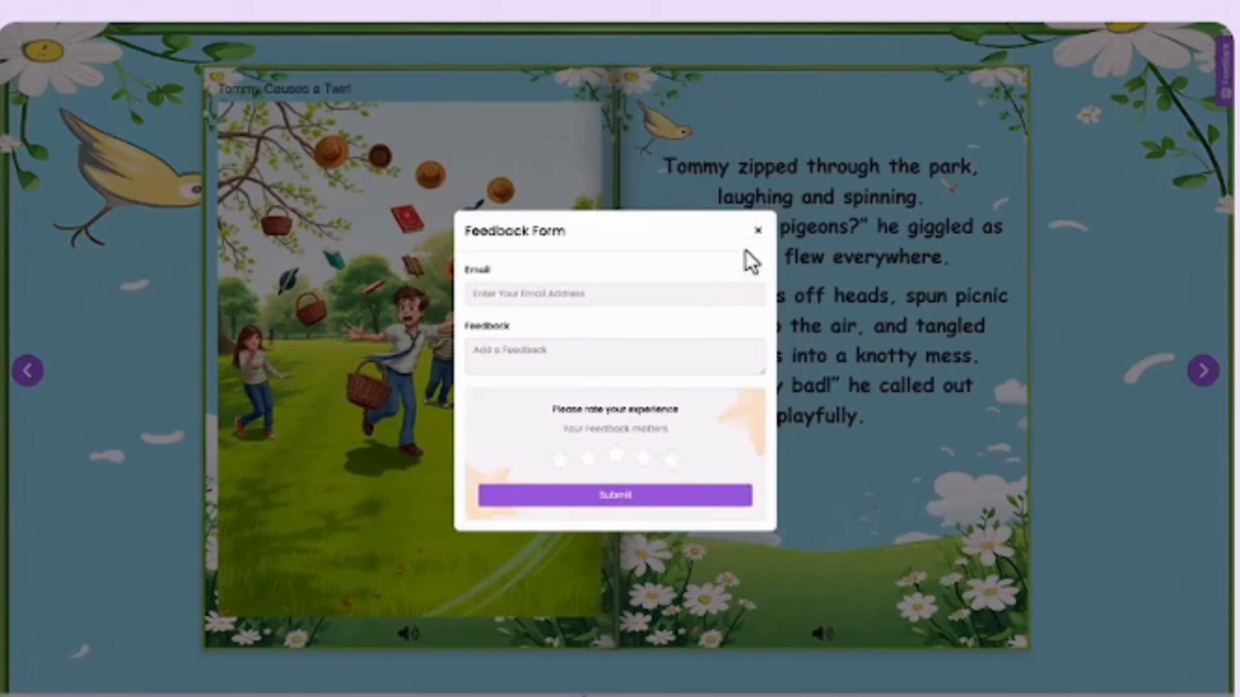
{"action": "left_click", "coordinate": [757, 232]}
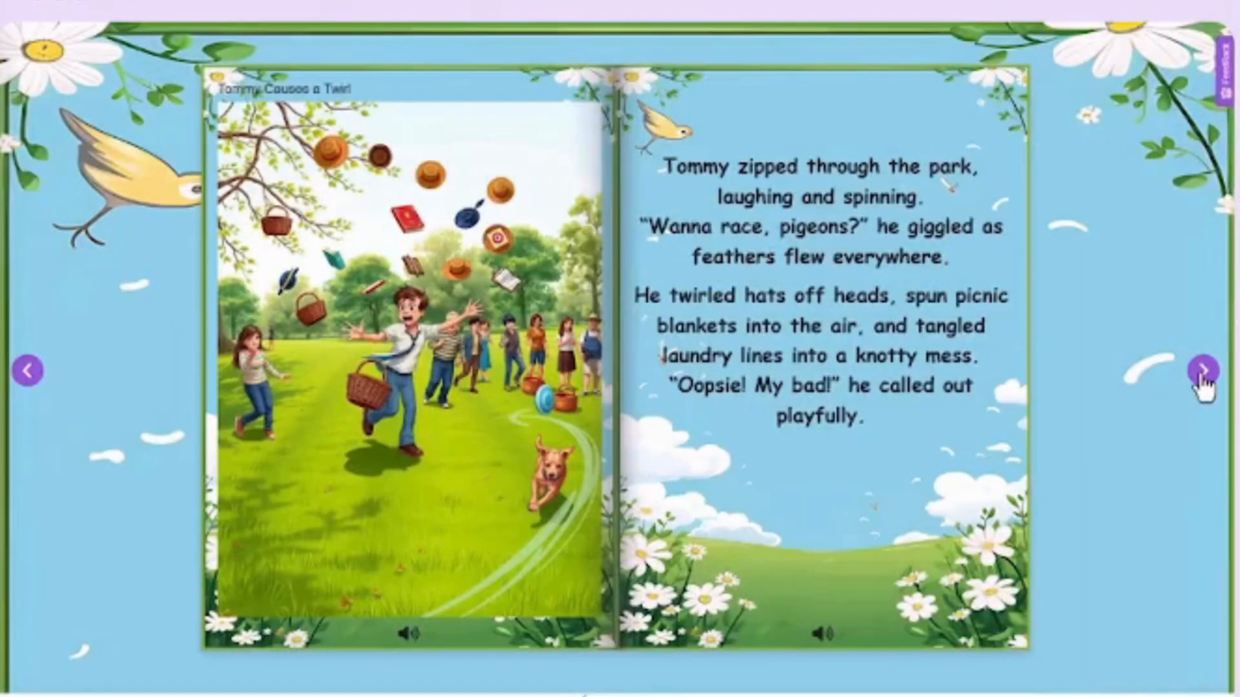
{"action": "left_click", "coordinate": [1202, 378]}
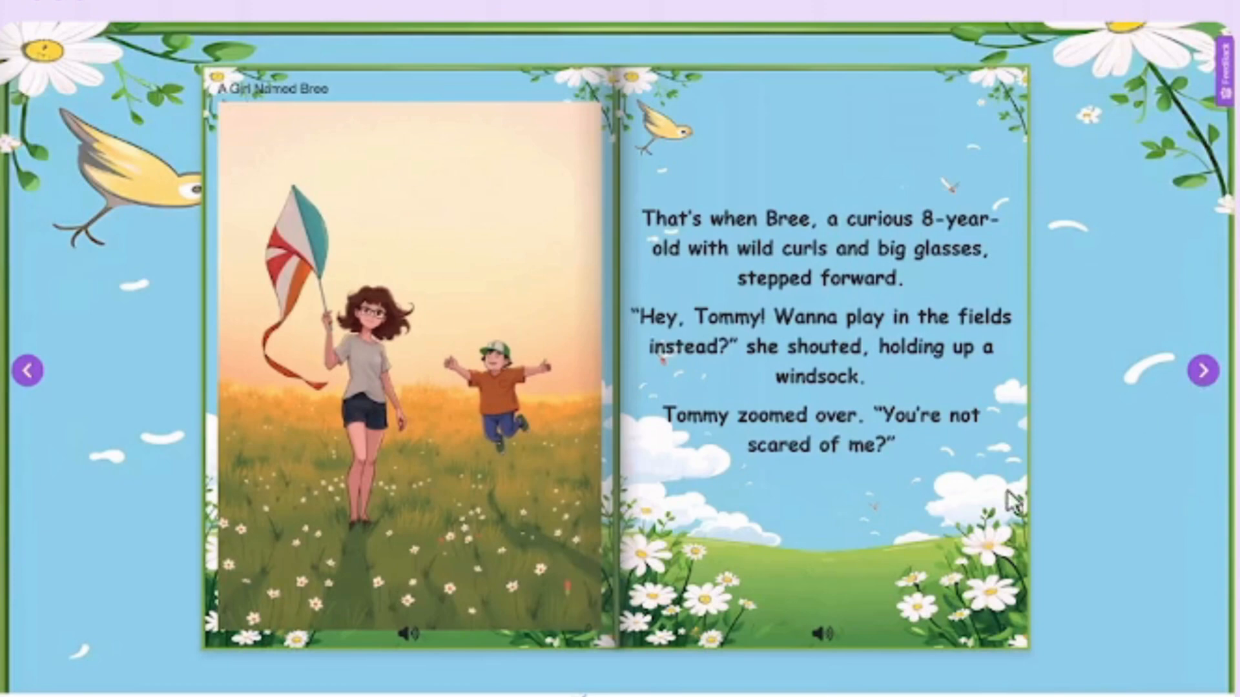
{"action": "left_click", "coordinate": [823, 635]}
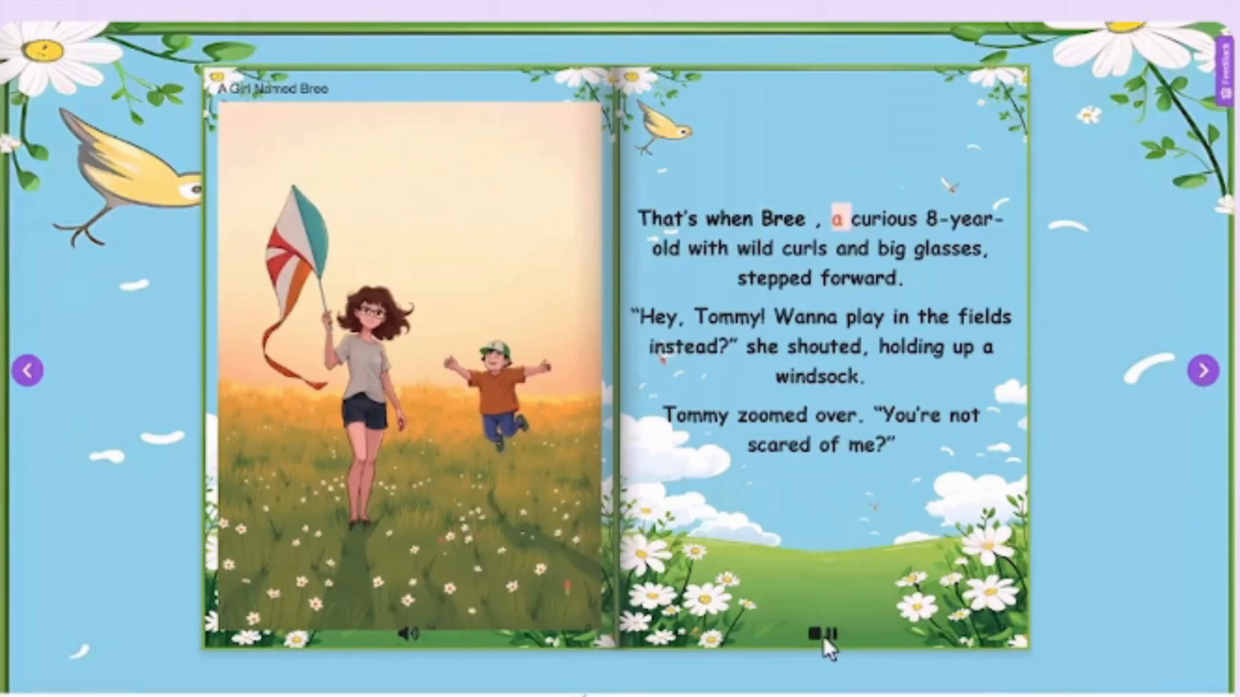